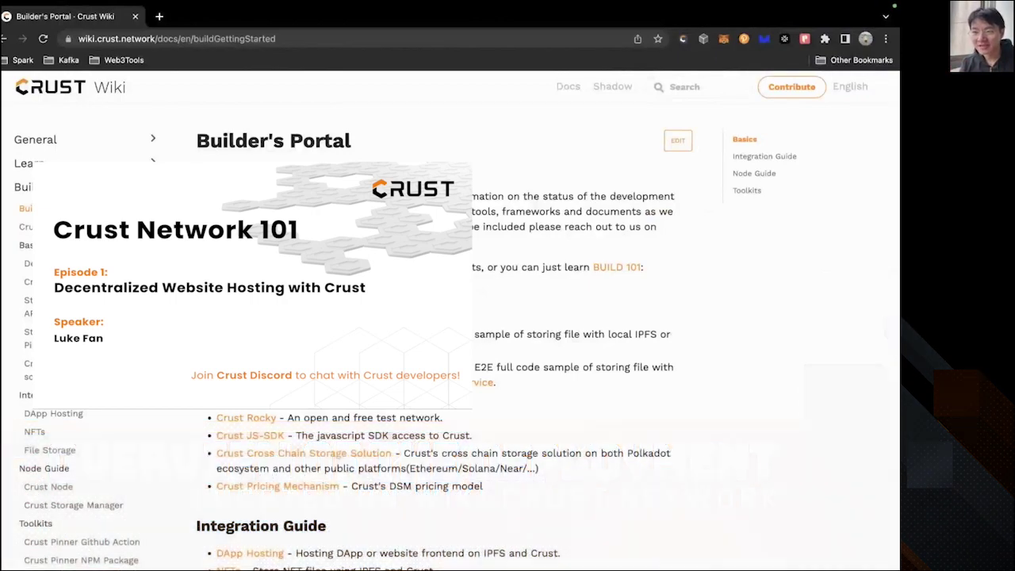
Highlight the wiki address and the Storage API, IPFS Pinning Service, JS-SDK and Cross Chain Storage bullets.
{"action": "scroll", "coordinate": [444, 317], "scroll_direction": "down", "scroll_amount": 1}
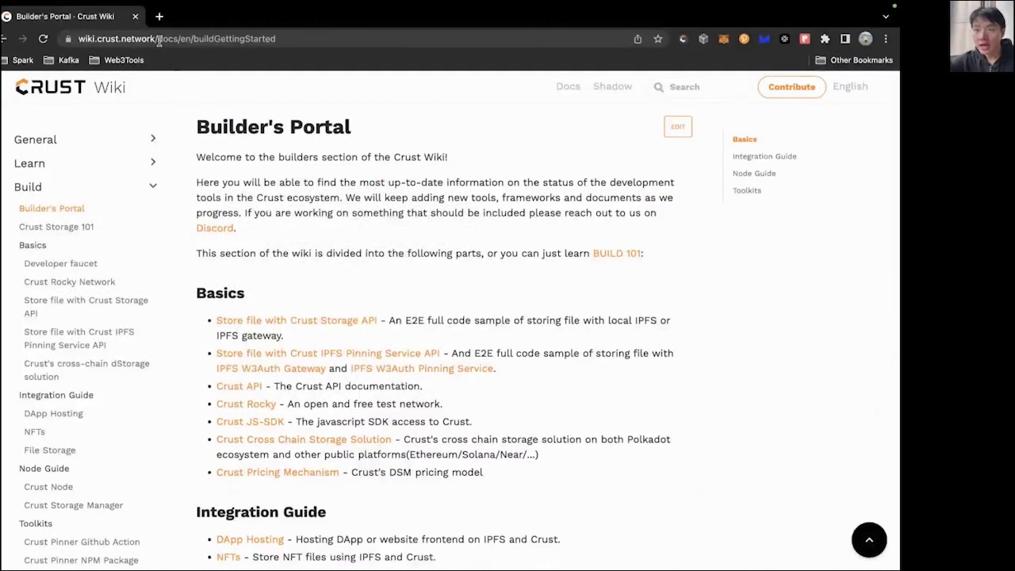
{"action": "left_click_drag", "start_coordinate": [158, 39], "coordinate": [80, 44]}
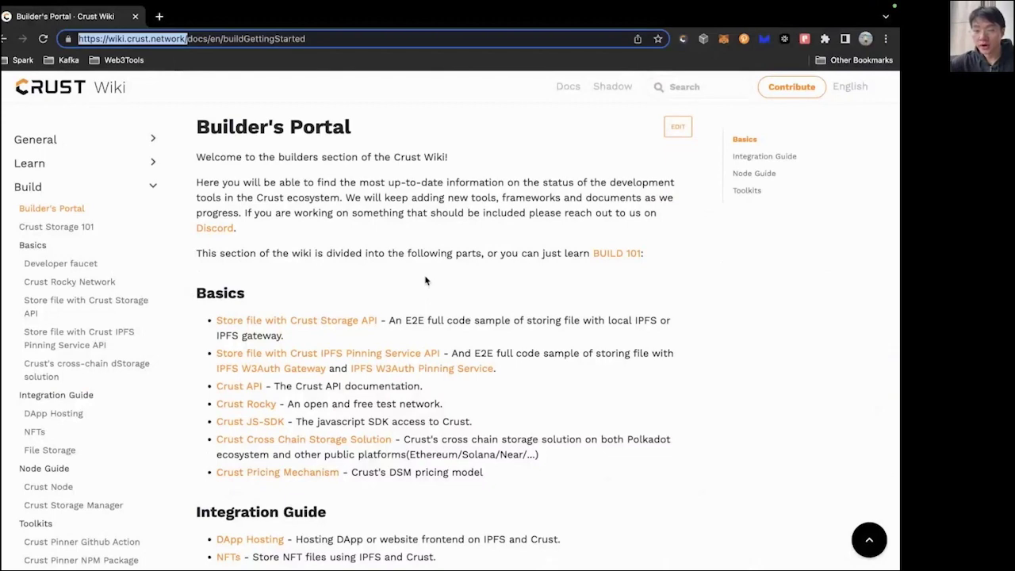
{"action": "scroll", "coordinate": [426, 281], "scroll_direction": "down", "scroll_amount": 2}
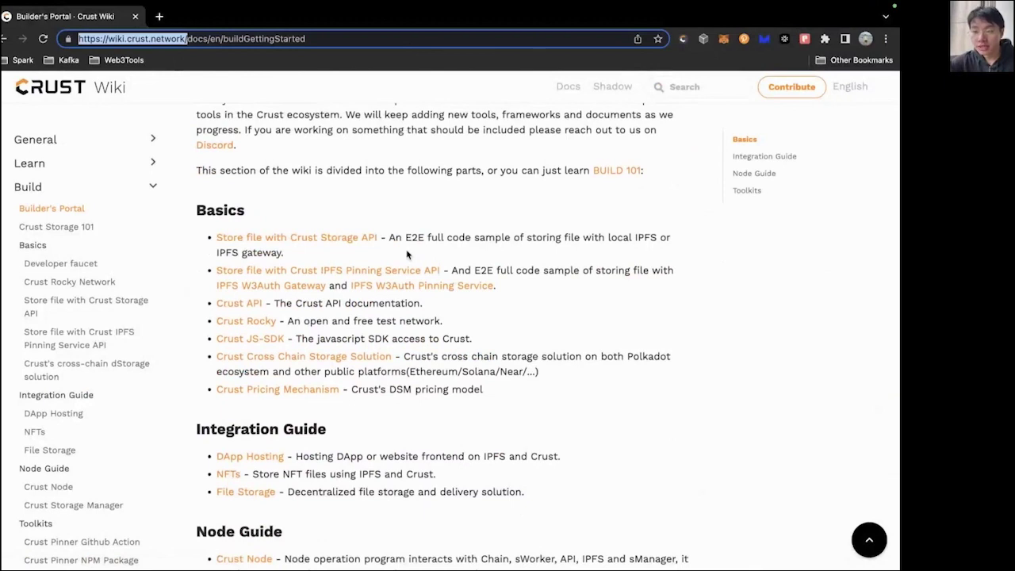
{"action": "scroll", "coordinate": [399, 288], "scroll_direction": "down", "scroll_amount": 1}
{"action": "left_click", "coordinate": [257, 218]}
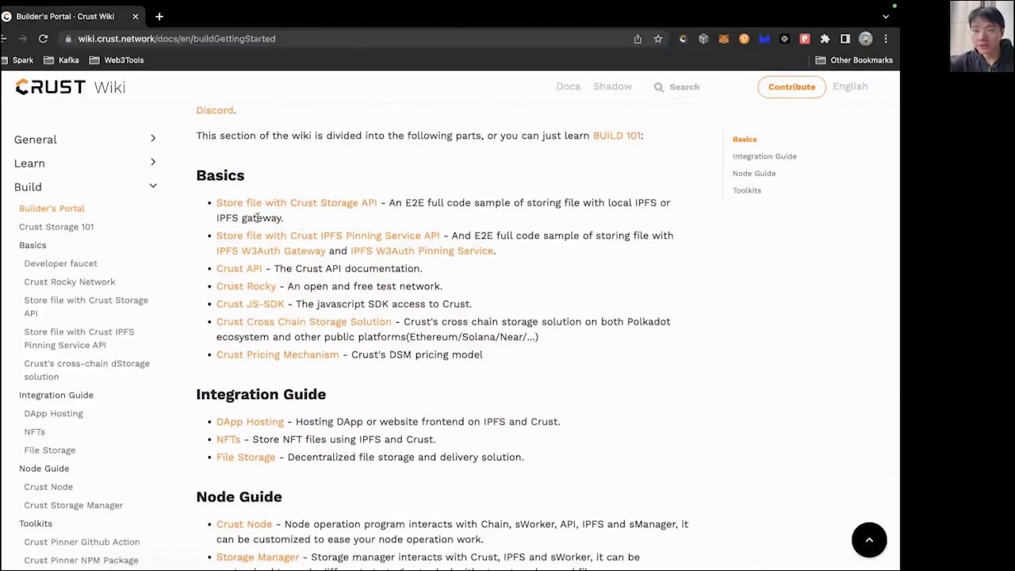
{"action": "triple_click", "coordinate": [257, 218]}
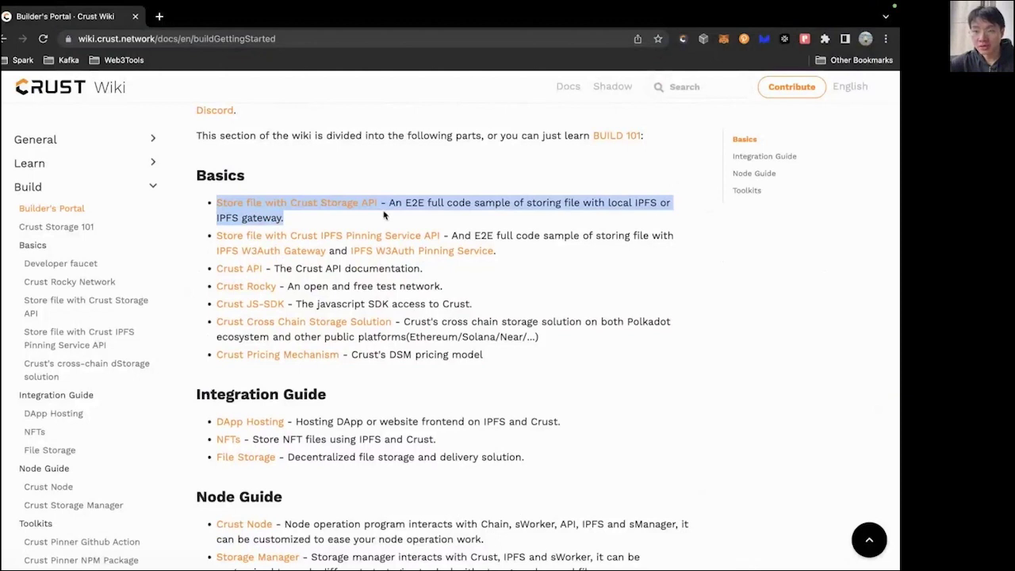
{"action": "left_click_drag", "start_coordinate": [498, 251], "coordinate": [210, 244]}
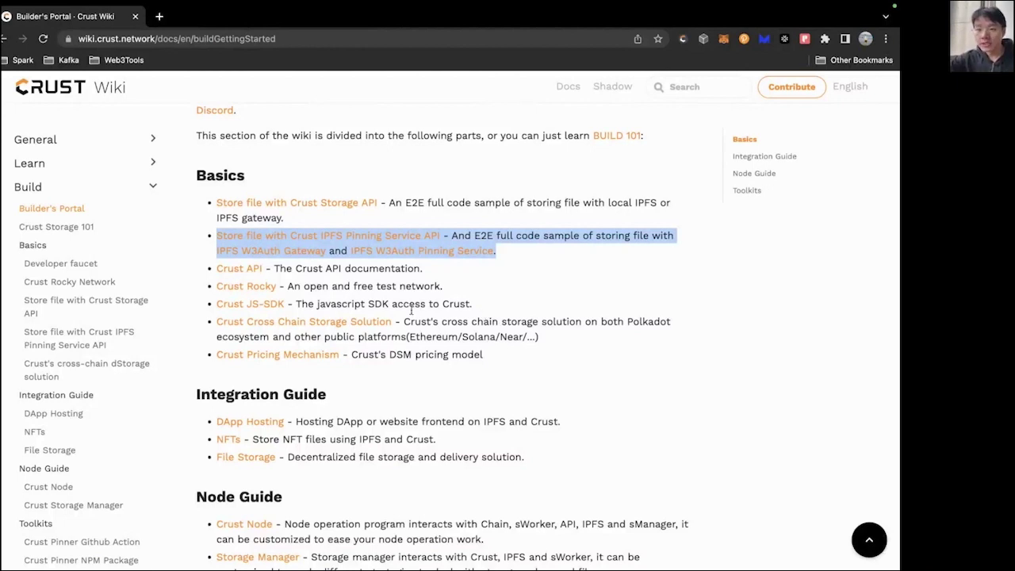
{"action": "left_click_drag", "start_coordinate": [357, 304], "coordinate": [209, 304]}
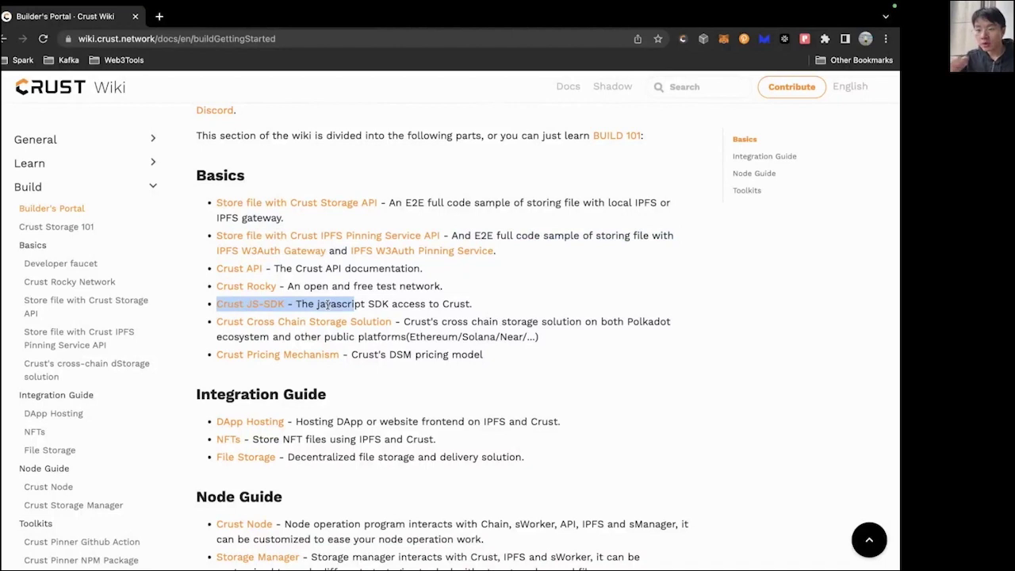
{"action": "left_click_drag", "start_coordinate": [428, 336], "coordinate": [201, 328]}
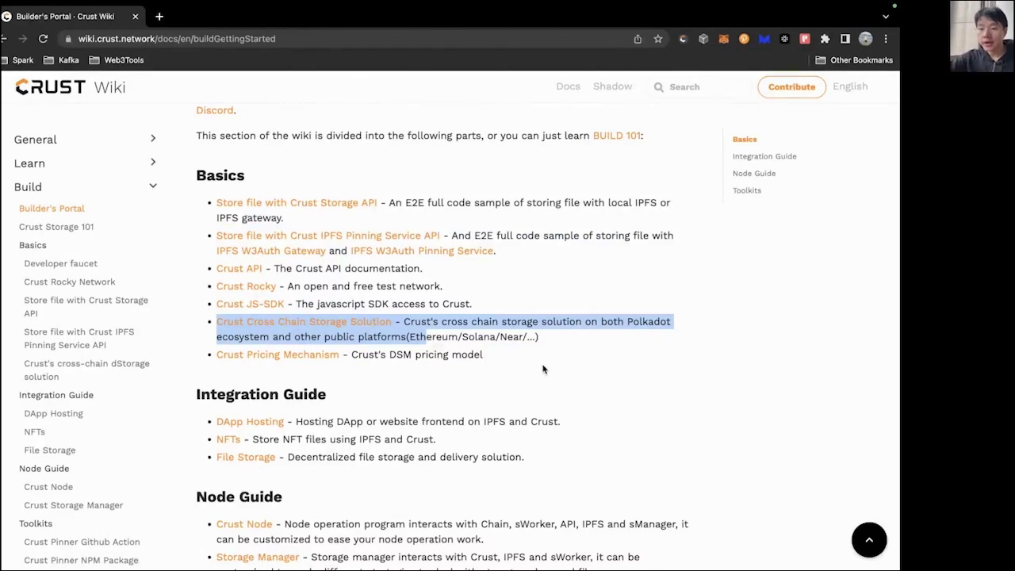
Highlight the Crust Github Action line under Toolkits on the wiki page.
{"action": "scroll", "coordinate": [543, 369], "scroll_direction": "down", "scroll_amount": 5}
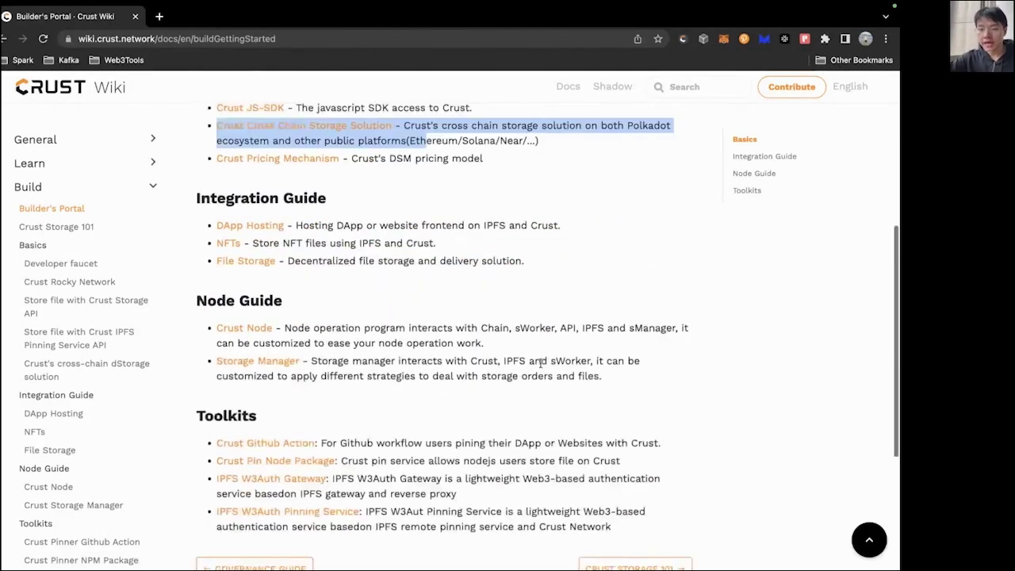
{"action": "scroll", "coordinate": [359, 343], "scroll_direction": "down", "scroll_amount": 3}
{"action": "double_click", "coordinate": [356, 340]}
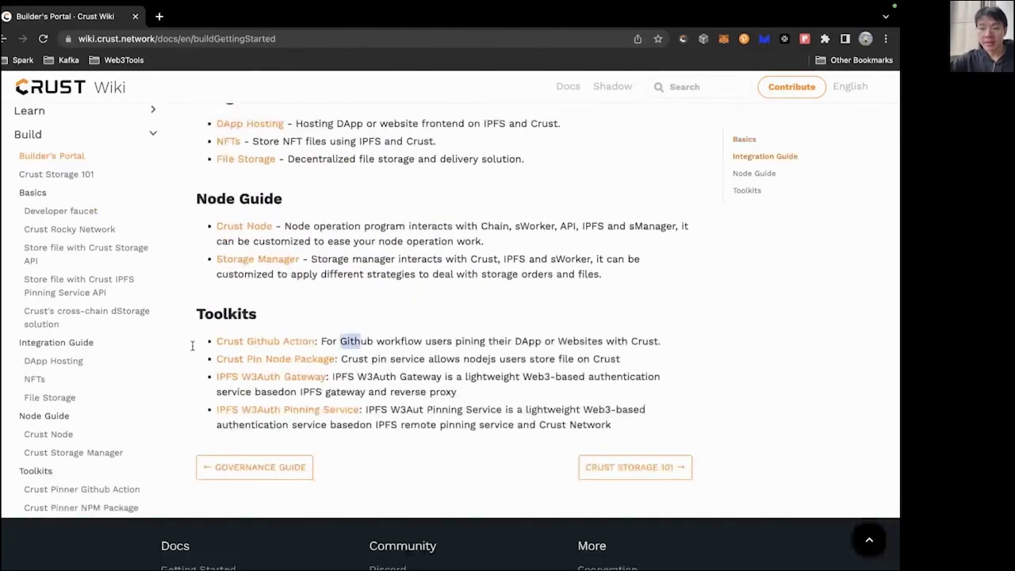
{"action": "triple_click", "coordinate": [420, 342]}
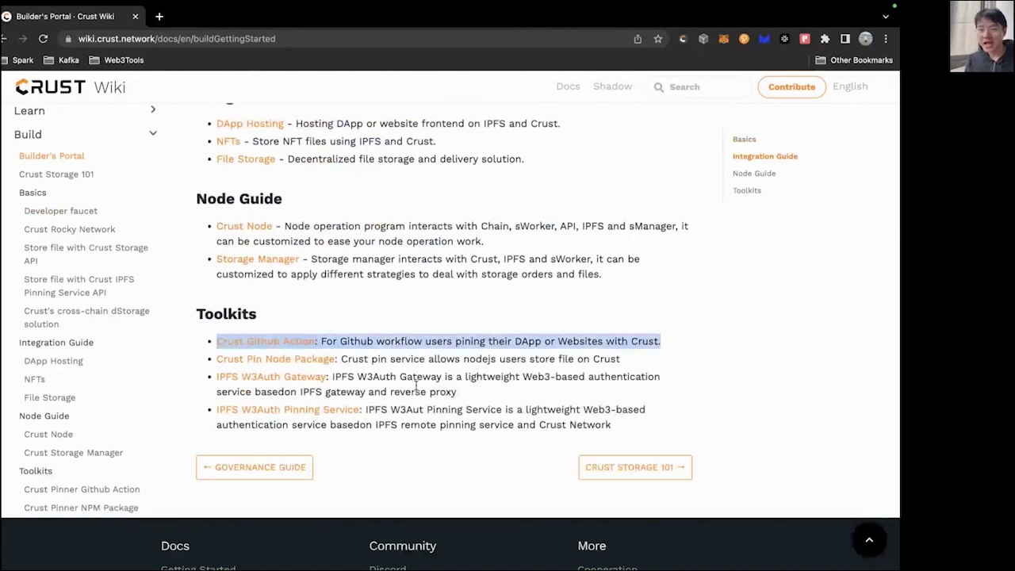
{"action": "scroll", "coordinate": [415, 386], "scroll_direction": "up", "scroll_amount": 3}
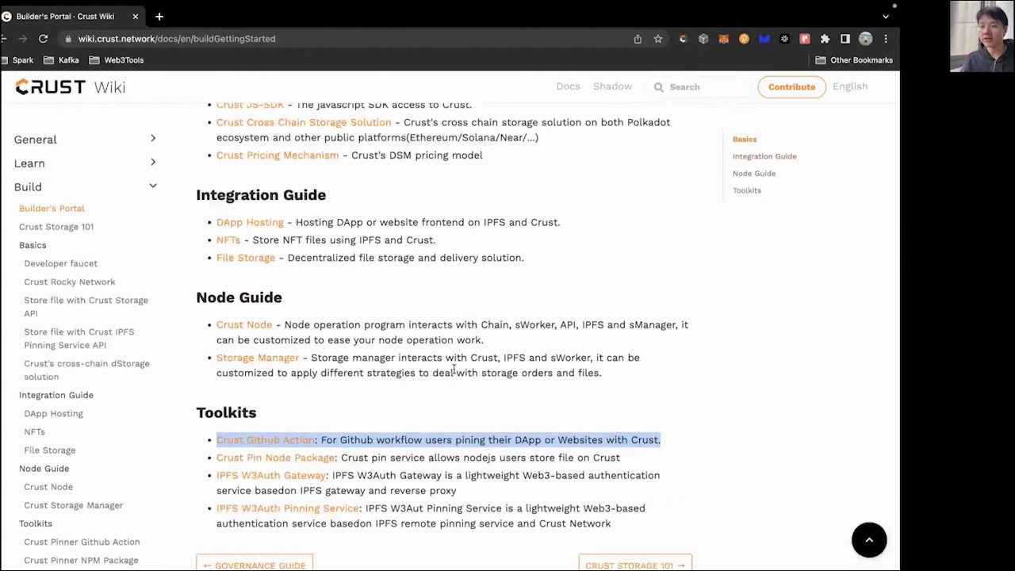
{"action": "scroll", "coordinate": [454, 370], "scroll_direction": "up", "scroll_amount": 5}
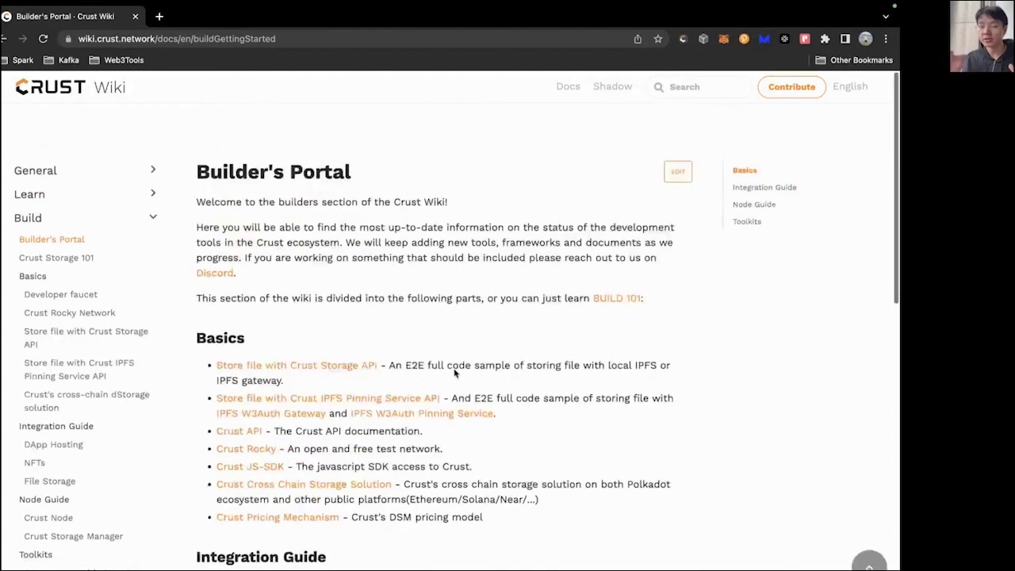
{"action": "scroll", "coordinate": [455, 373], "scroll_direction": "down", "scroll_amount": 1}
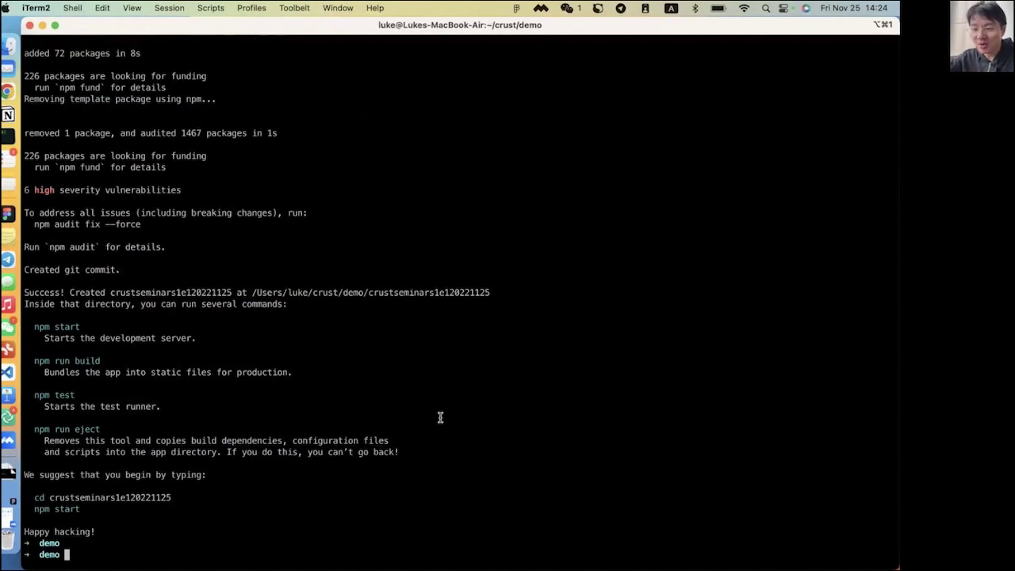
Open the crustseminars1e120221125 folder from Finder in full-screen VS Code and expand src.
{"action": "type", "text": "open ."}
{"action": "key", "text": "Return"}
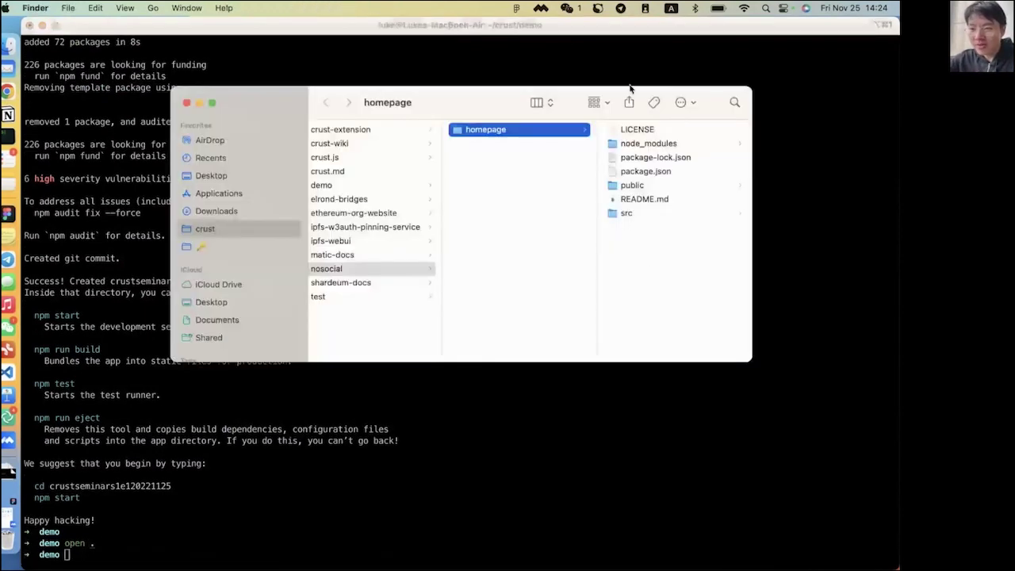
{"action": "left_click", "coordinate": [511, 149]}
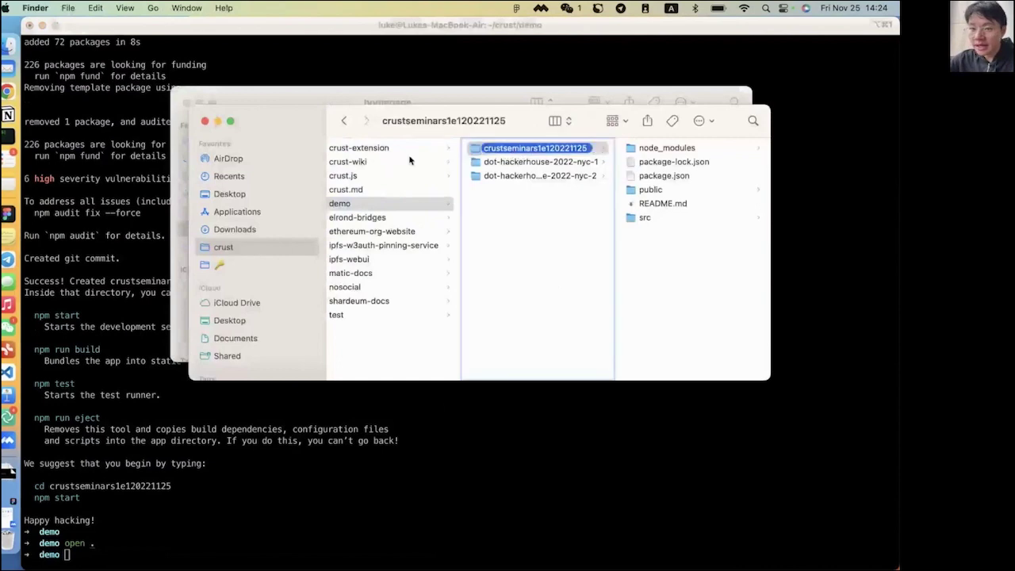
{"action": "left_click_drag", "start_coordinate": [6, 373], "coordinate": [6, 373]}
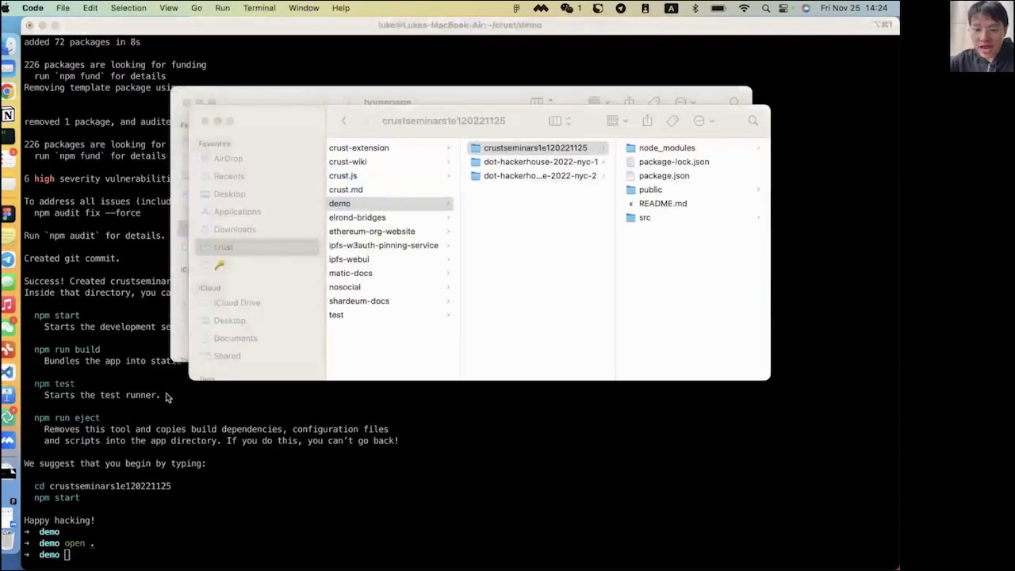
{"action": "left_click", "coordinate": [157, 54]}
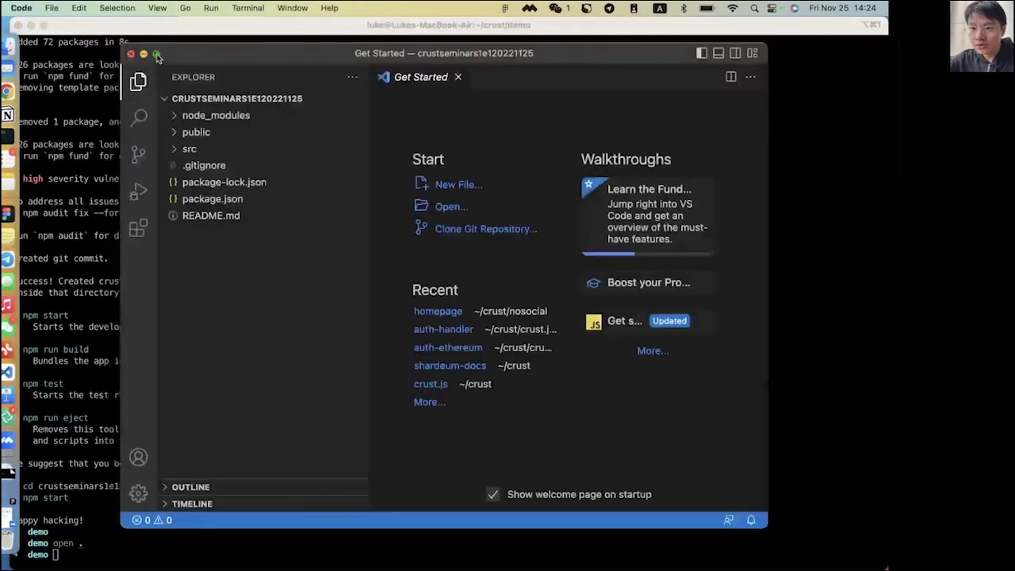
{"action": "left_click", "coordinate": [67, 86]}
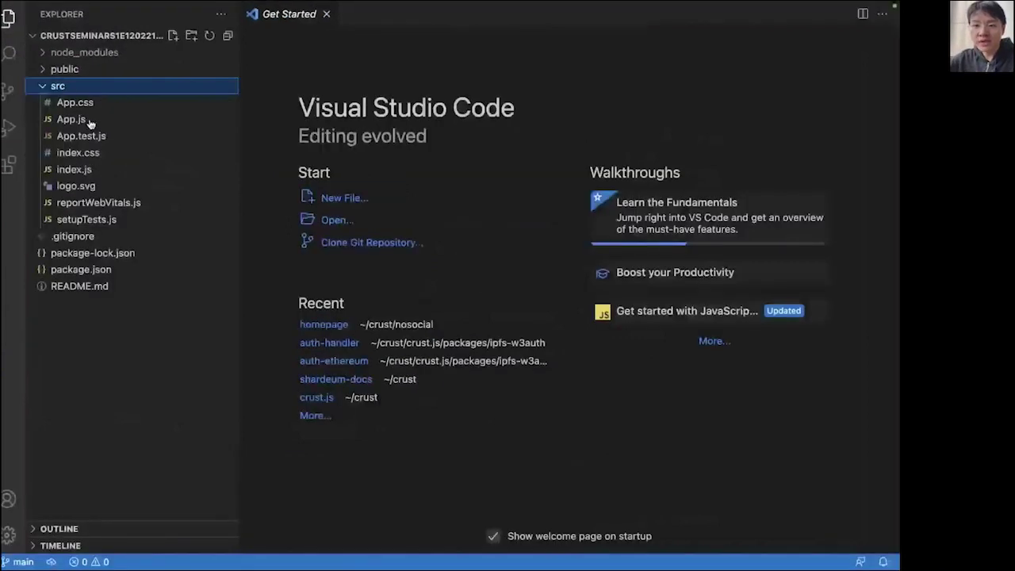
Replace App.js line 10 placeholder with 'Crust 2022 Seminars S1E1 by luke Nov 25 2022!!!' and save.
{"action": "left_click", "coordinate": [90, 119]}
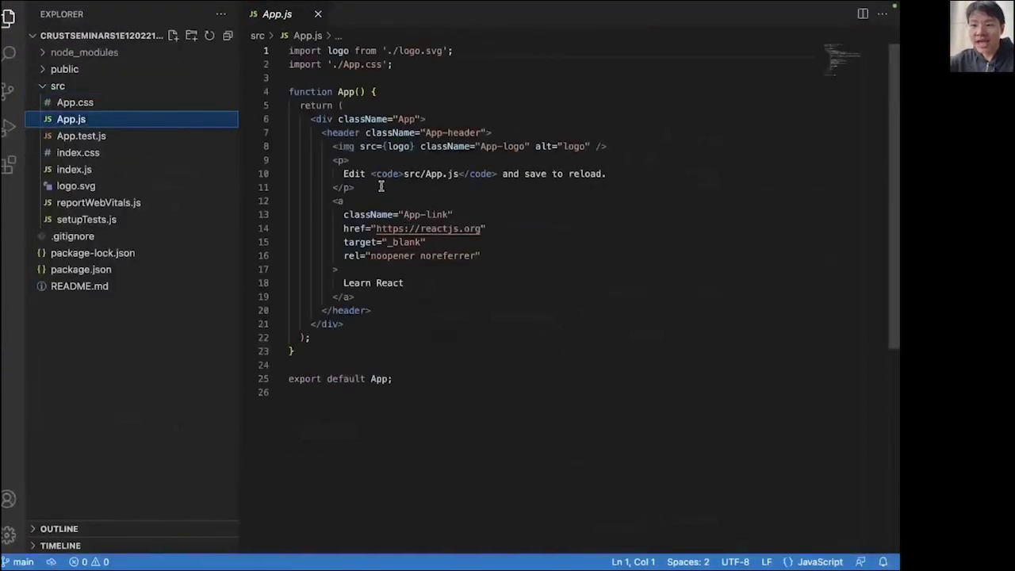
{"action": "left_click_drag", "start_coordinate": [341, 174], "coordinate": [604, 166]}
{"action": "key", "text": "BackSpace"}
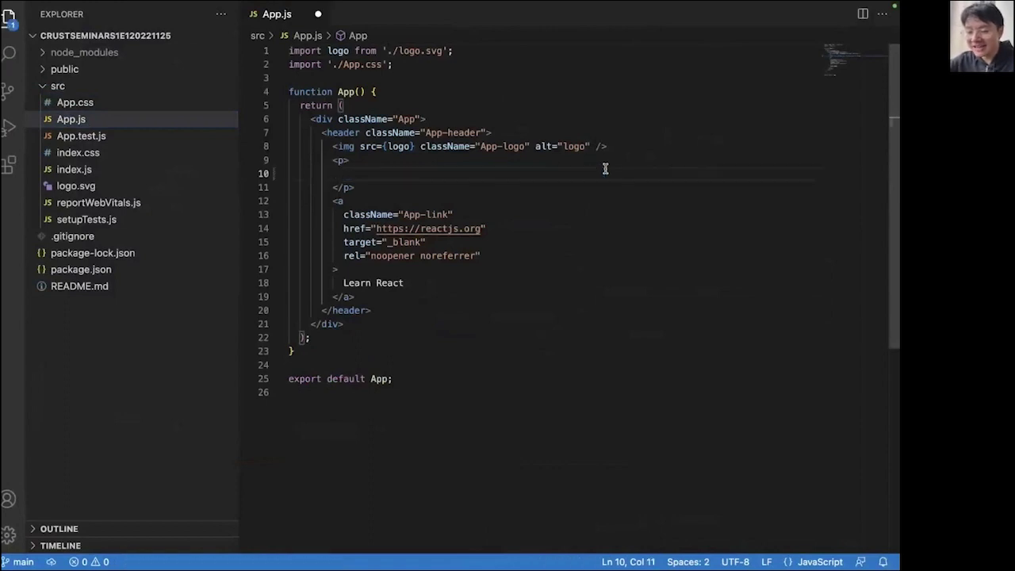
{"action": "type", "text": "Crust S"}
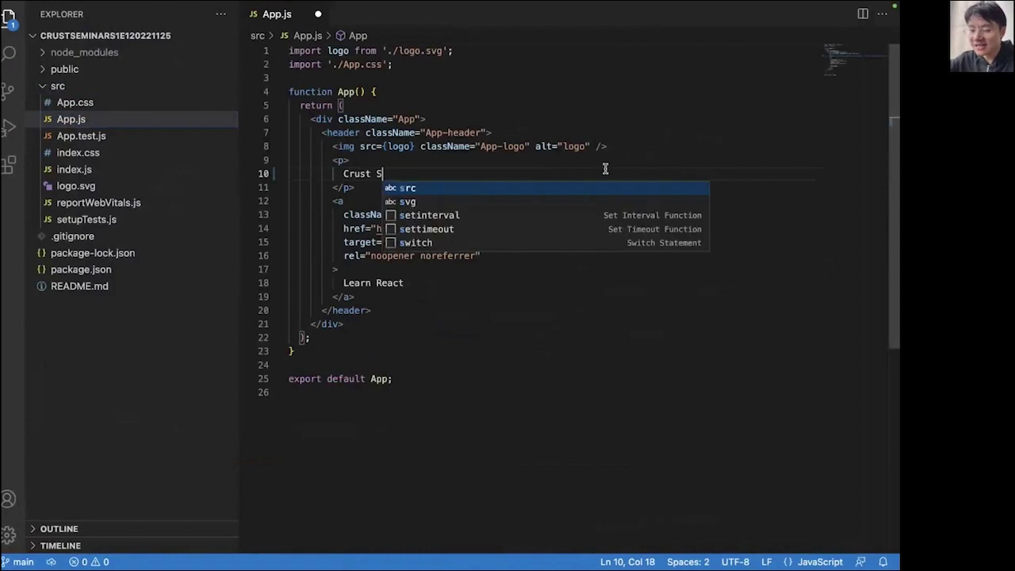
{"action": "type", "text": "eminars"}
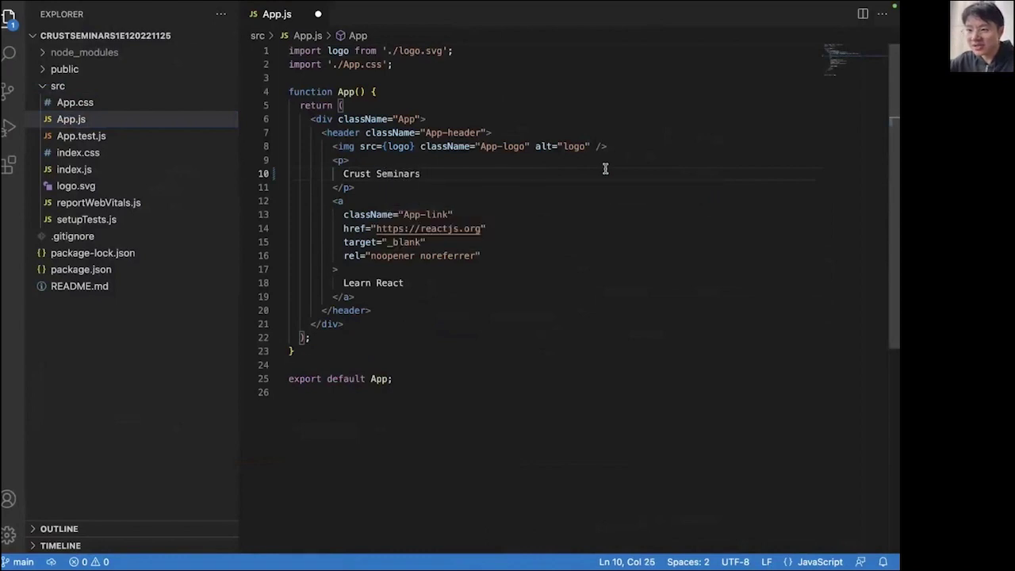
{"action": "key", "text": "alt+Left"}
{"action": "type", "text": "2022"}
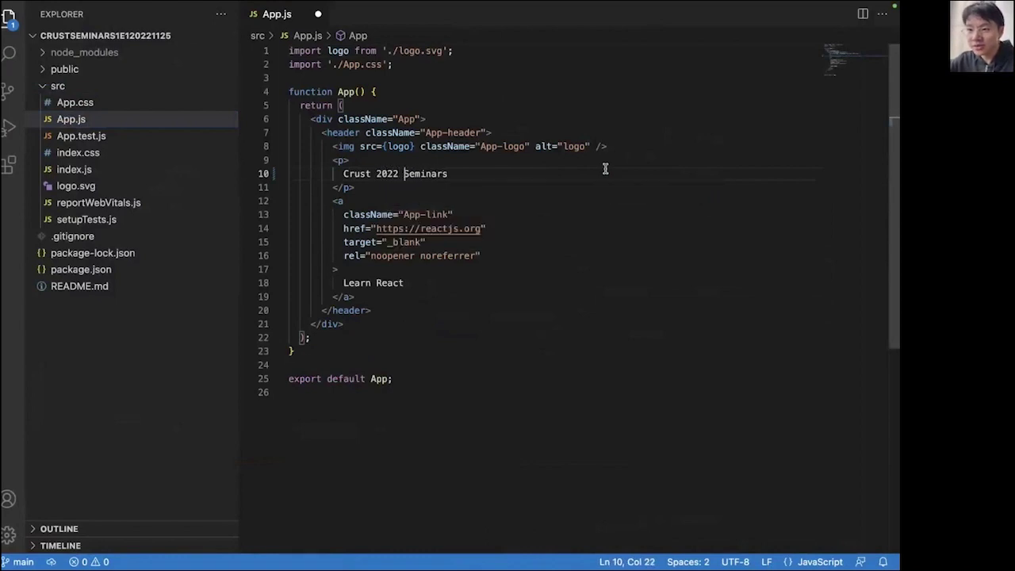
{"action": "key", "text": "alt+Right"}
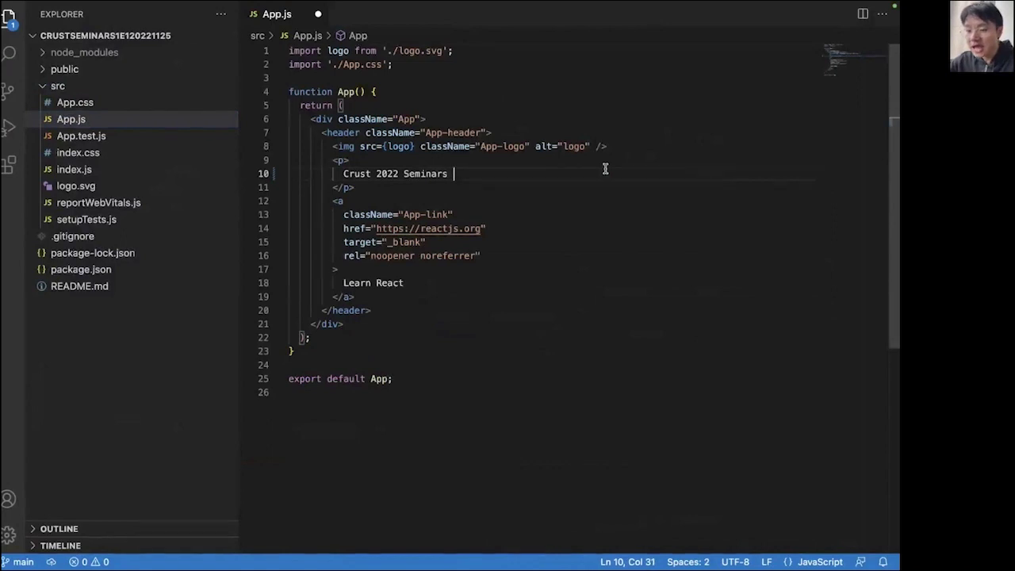
{"action": "type", "text": "S1"}
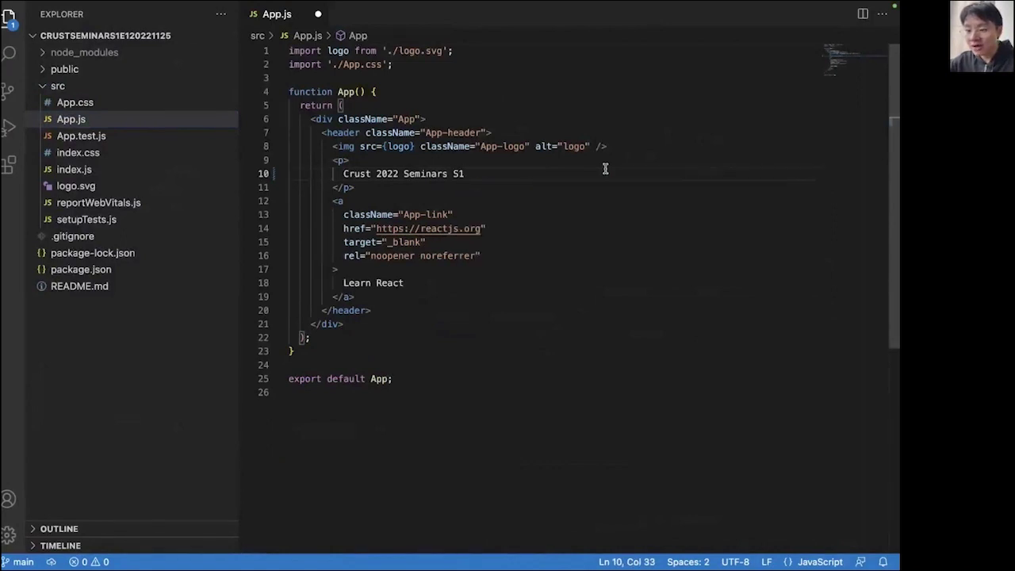
{"action": "type", "text": "E1 by "}
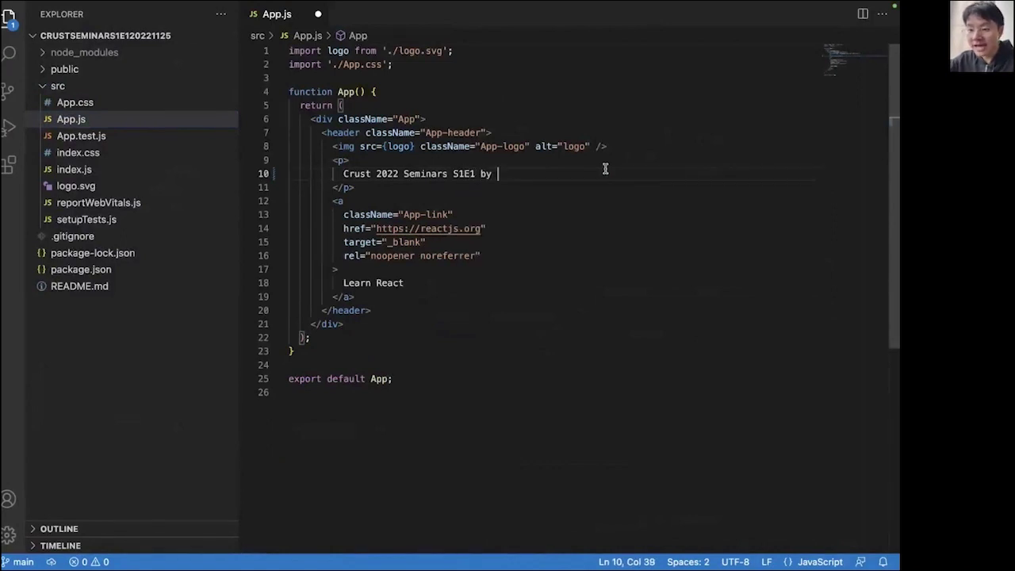
{"action": "type", "text": "luke"}
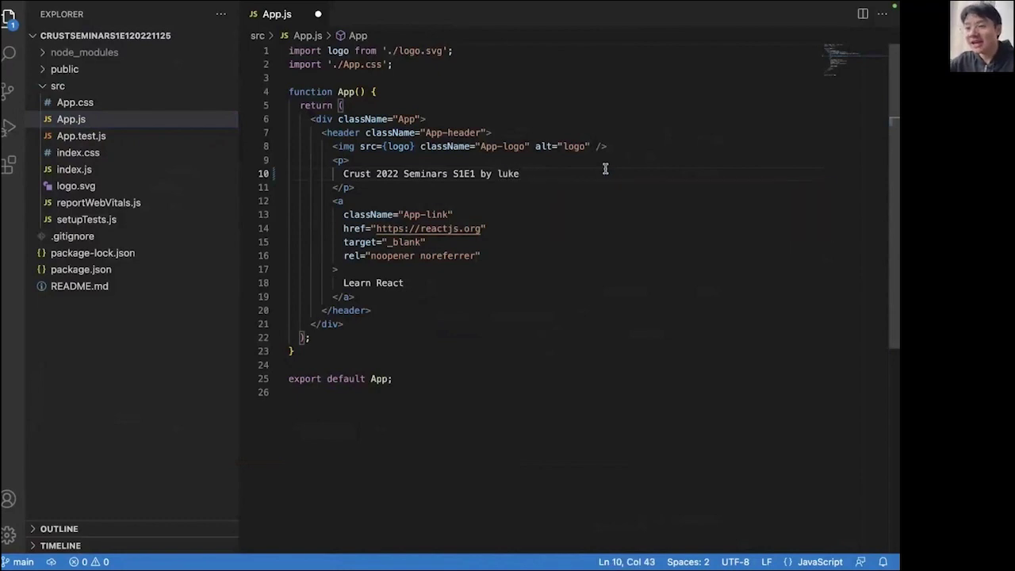
{"action": "type", "text": " {}"}
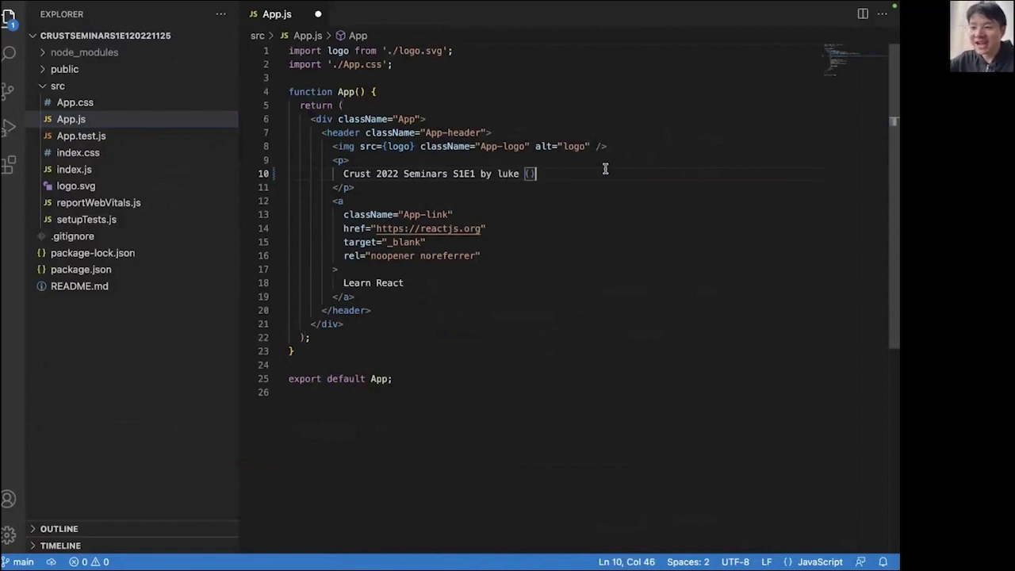
{"action": "key", "text": "BackSpace"}
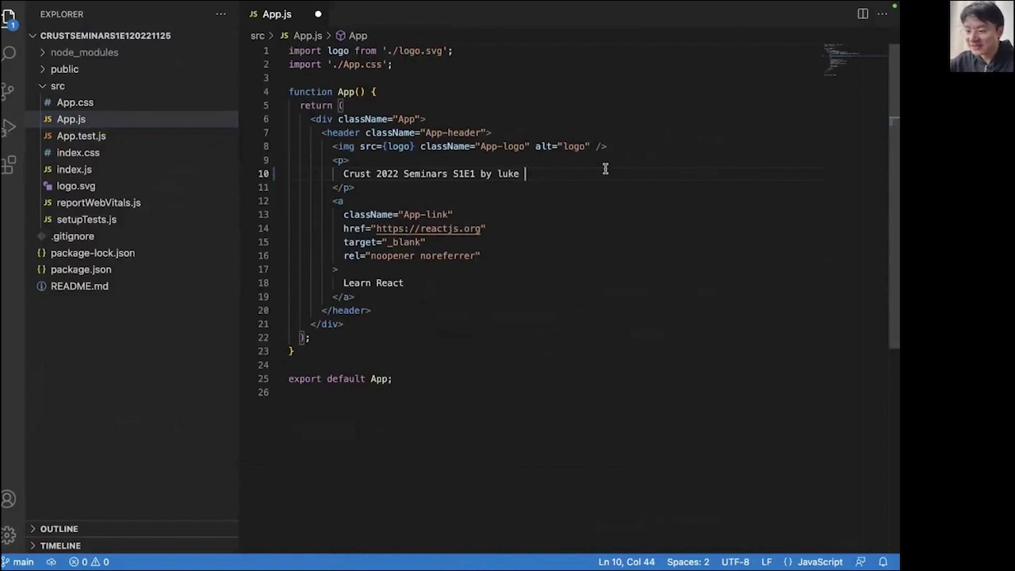
{"action": "type", "text": "20"}
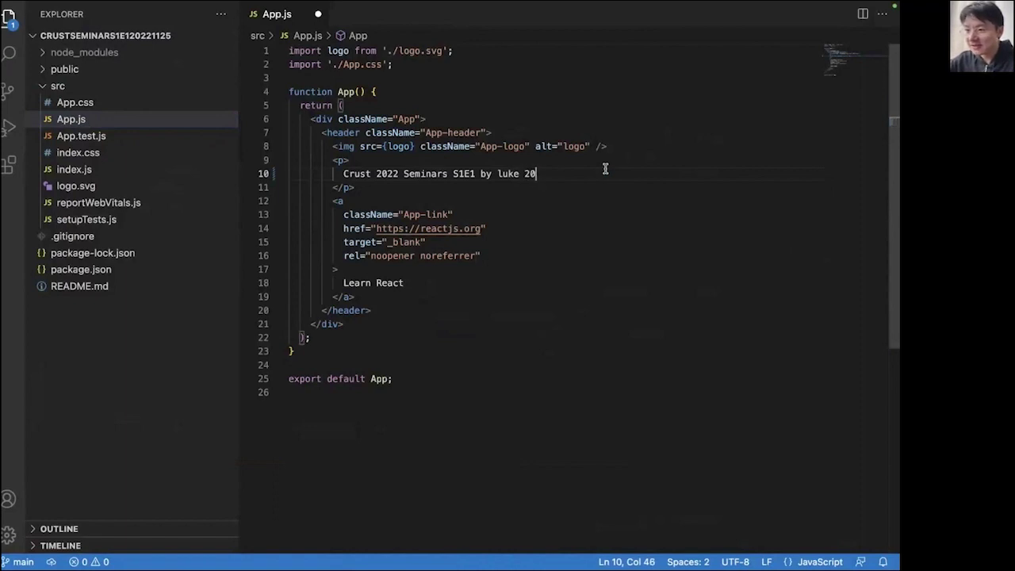
{"action": "key", "text": "BackSpace"}
{"action": "key", "text": "BackSpace"}
{"action": "type", "text": "Nov 2"}
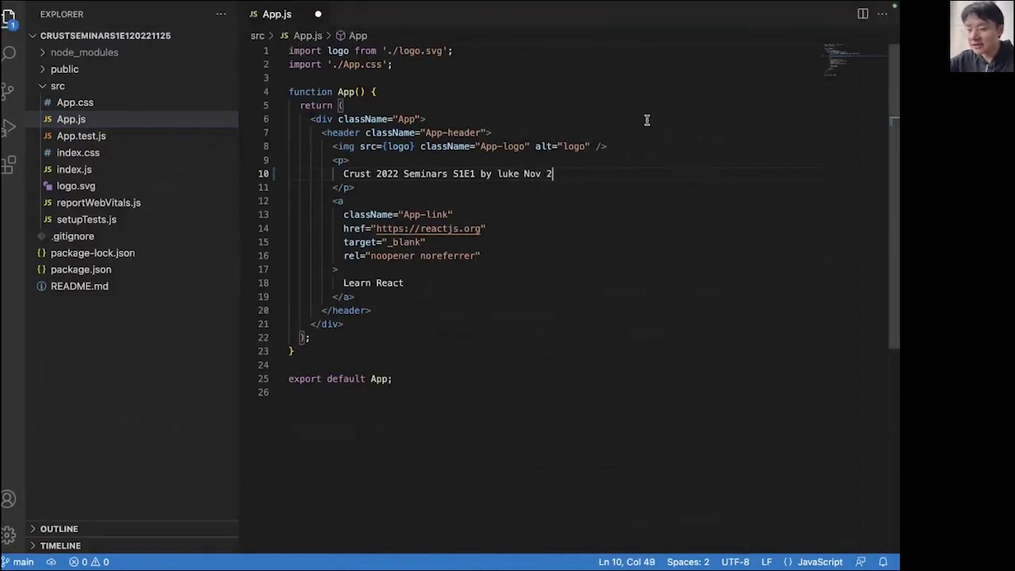
{"action": "type", "text": "5 2022!!!"}
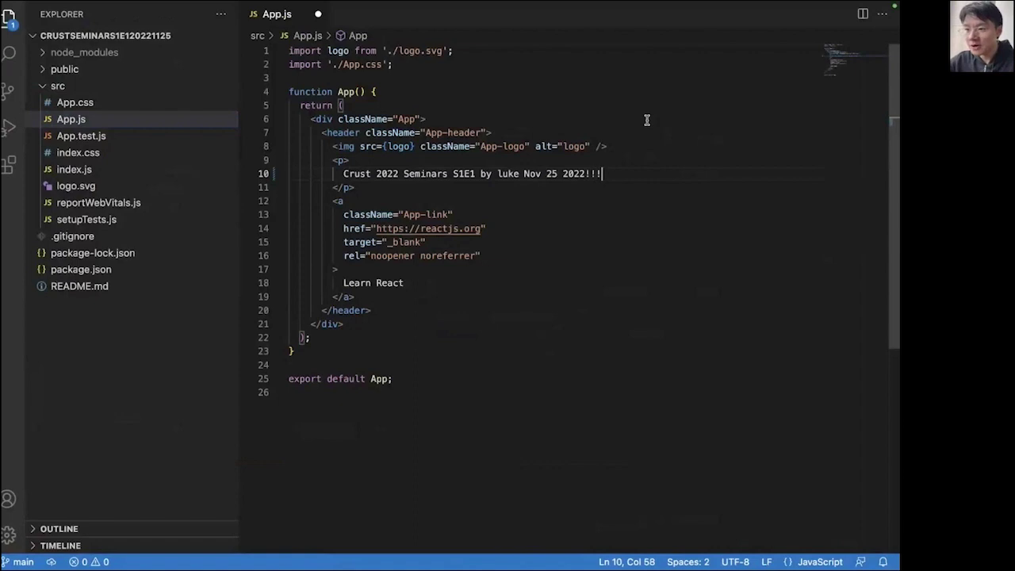
{"action": "key", "text": "super+s"}
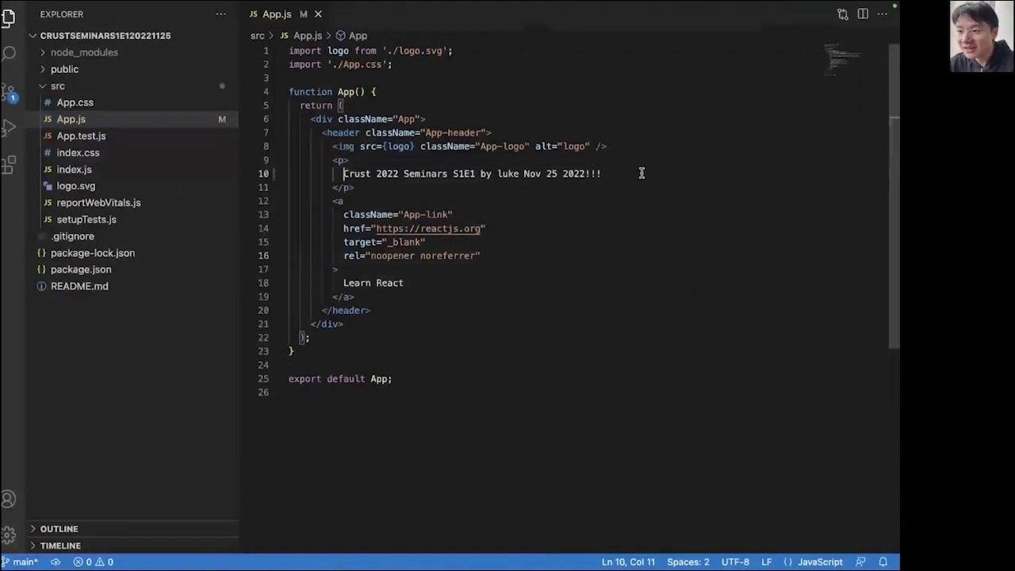
Highlight the edited line 10 heading text to show the change.
{"action": "key", "text": "super+shift+Left"}
{"action": "left_click_drag", "start_coordinate": [622, 173], "coordinate": [342, 173]}
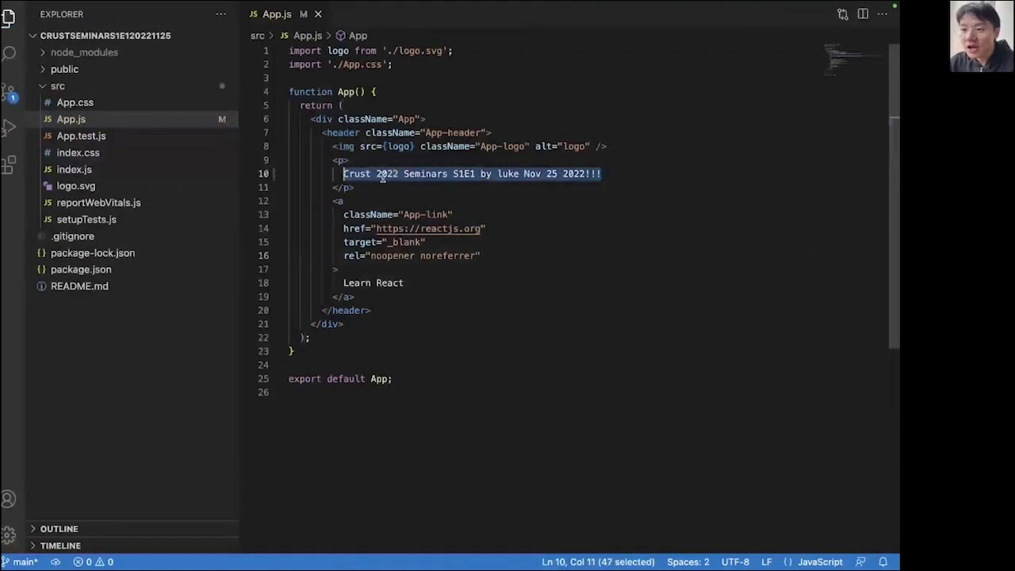
{"action": "left_click", "coordinate": [376, 188]}
{"action": "left_click_drag", "start_coordinate": [609, 173], "coordinate": [343, 173]}
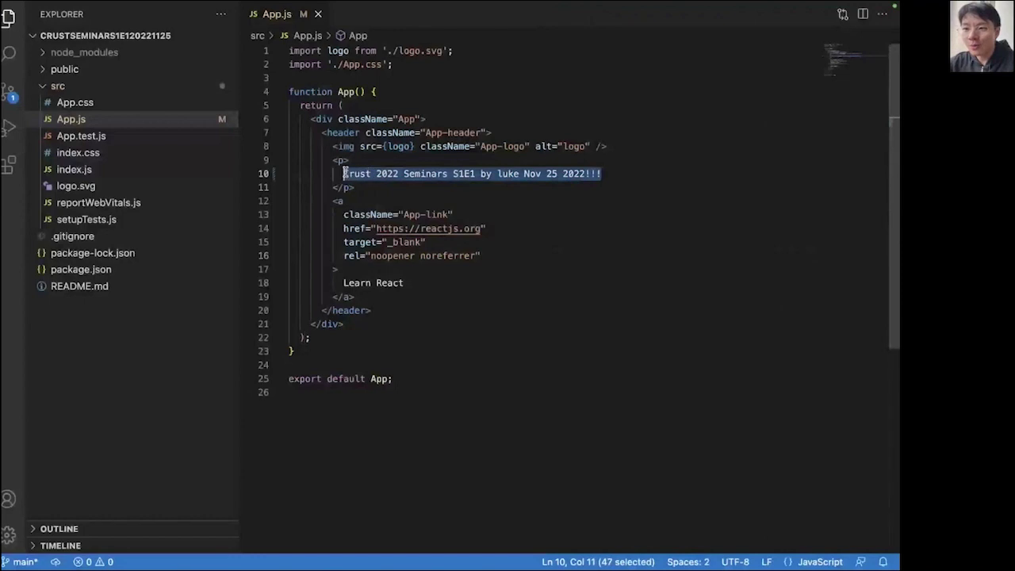
{"action": "left_click_drag", "start_coordinate": [607, 173], "coordinate": [647, 175]}
{"action": "left_click", "coordinate": [343, 174]}
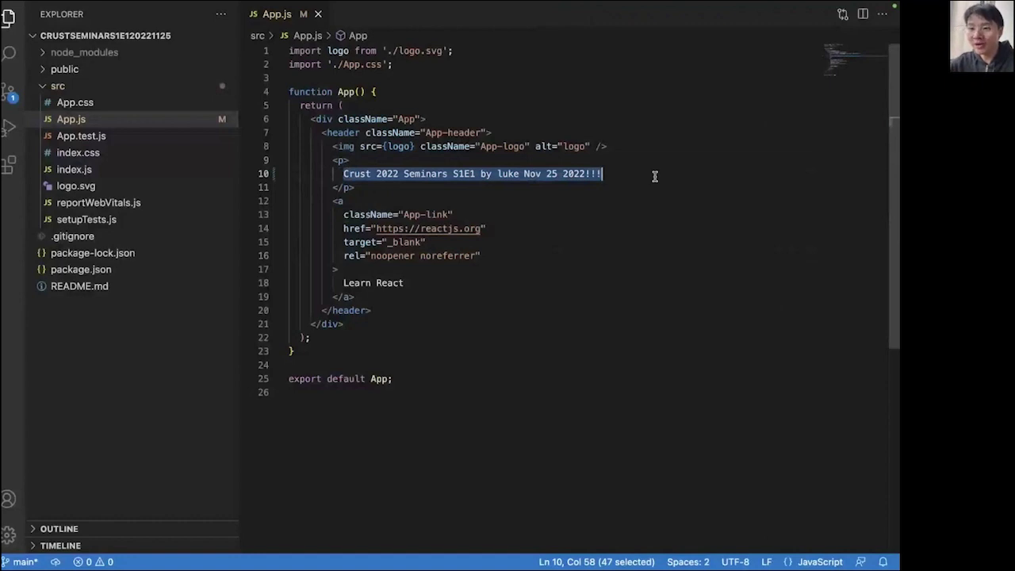
{"action": "left_click_drag", "start_coordinate": [603, 173], "coordinate": [344, 176]}
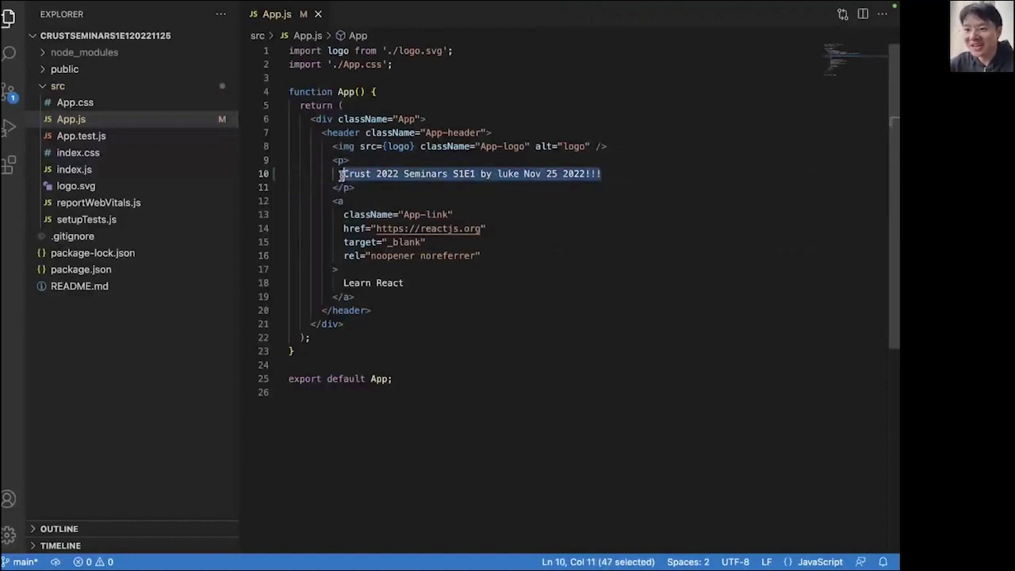
{"action": "left_click", "coordinate": [344, 174]}
{"action": "left_click", "coordinate": [665, 186], "text": "shift"}
{"action": "left_click", "coordinate": [540, 260]}
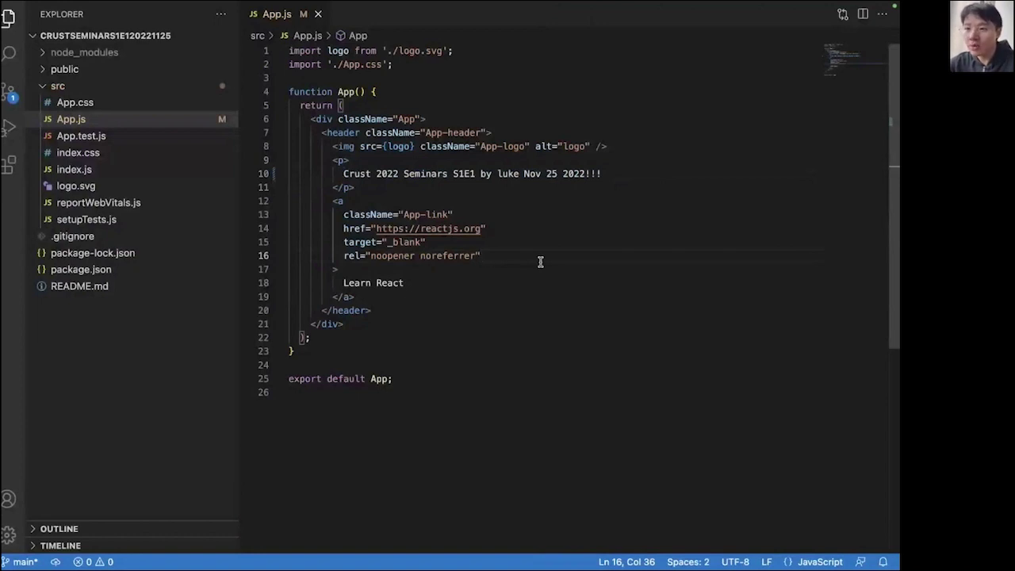
{"action": "key", "text": "ctrl+Left"}
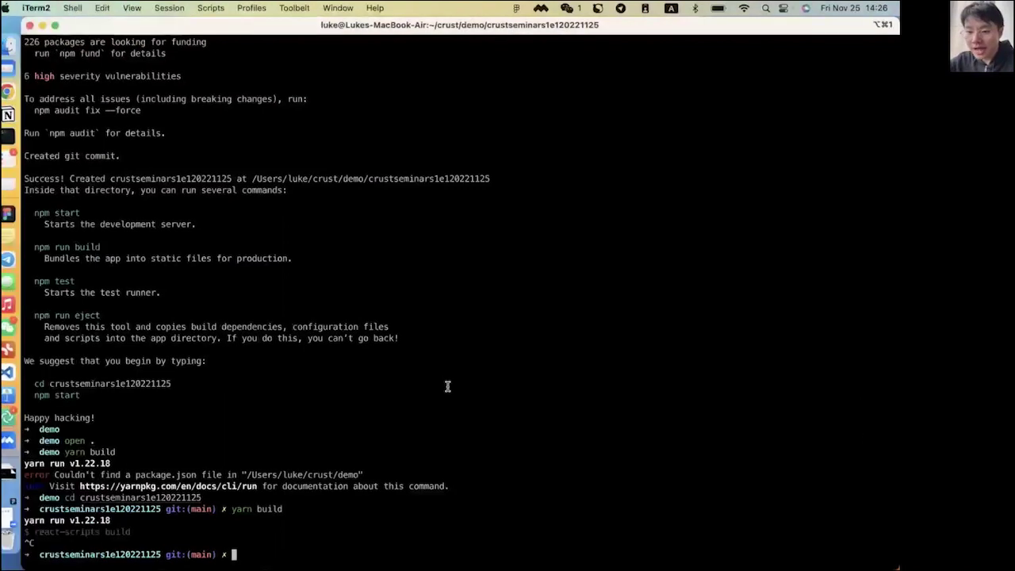
Run PUBLIC_URL=./ yarn build to build the app with relative paths.
{"action": "type", "text": "PUBLI"}
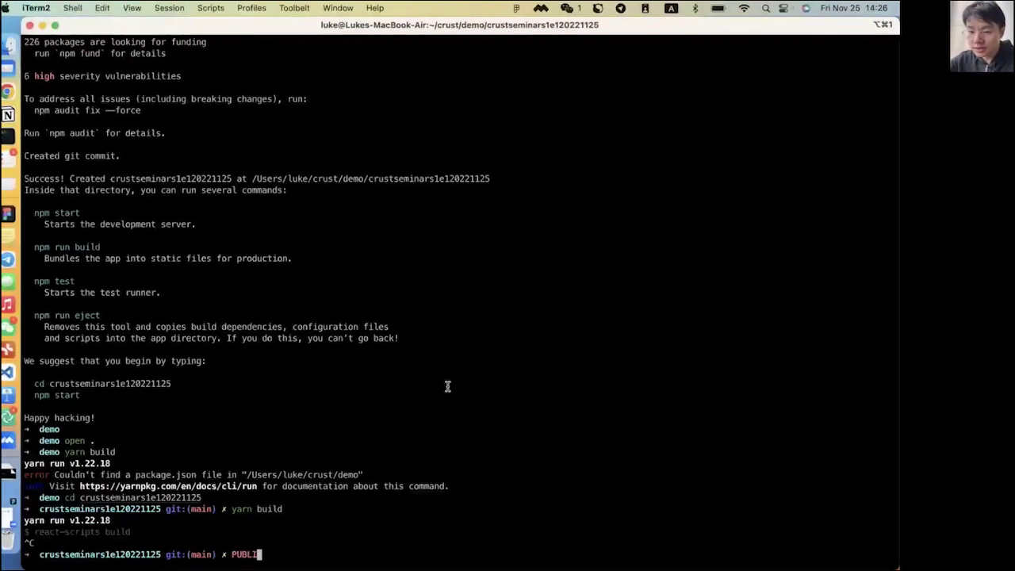
{"action": "type", "text": "C_URL"}
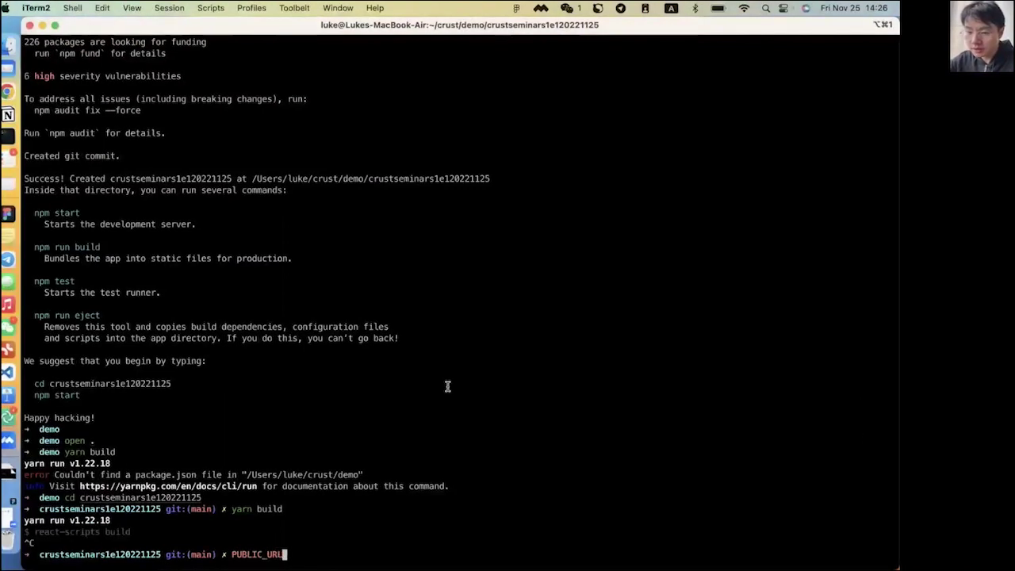
{"action": "type", "text": "=./ yarn build"}
{"action": "key", "text": "Return"}
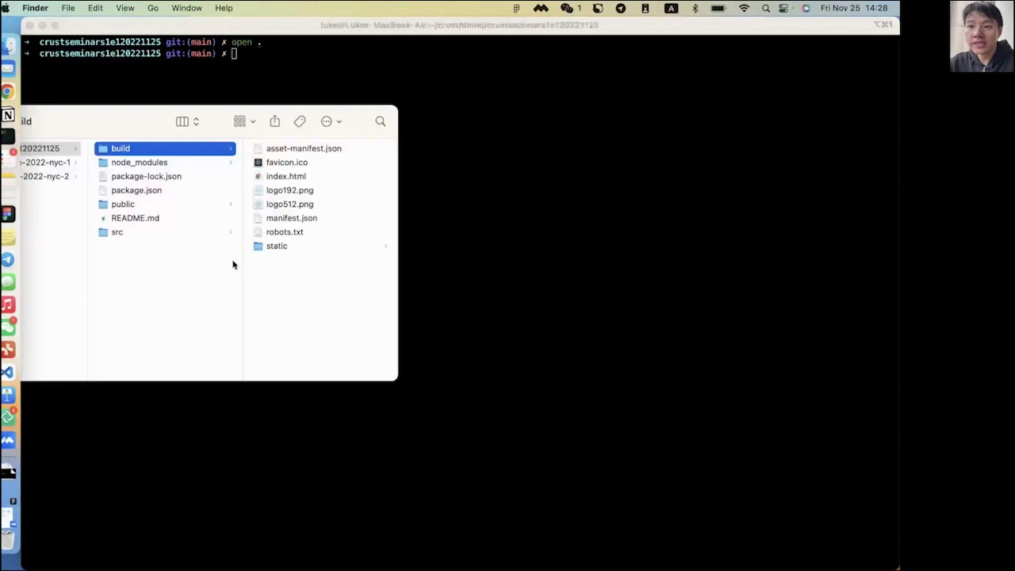
Bring the Finder window into view and list the build folder's output files.
{"action": "left_click_drag", "start_coordinate": [282, 140], "coordinate": [244, 129]}
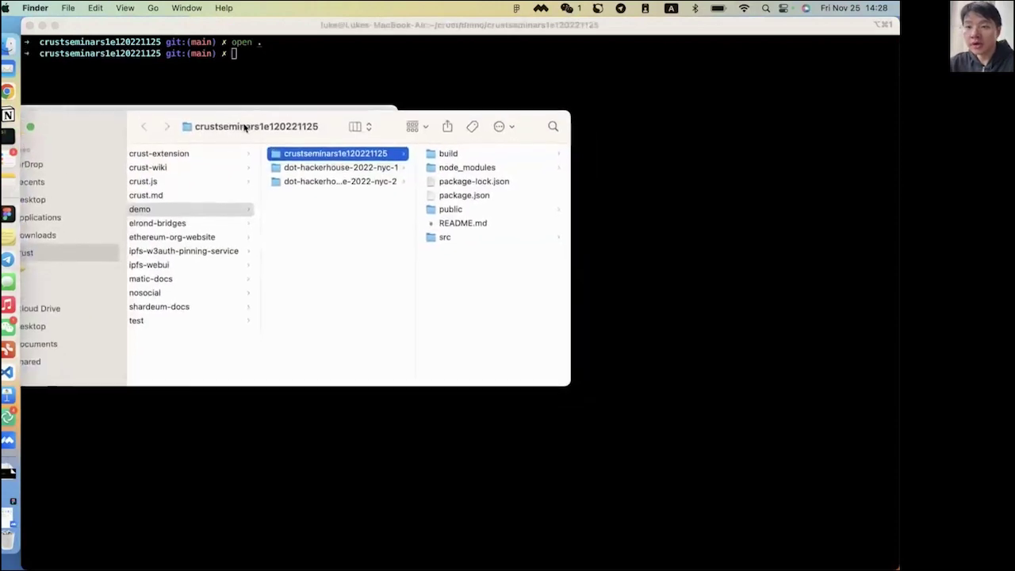
{"action": "left_click", "coordinate": [449, 153]}
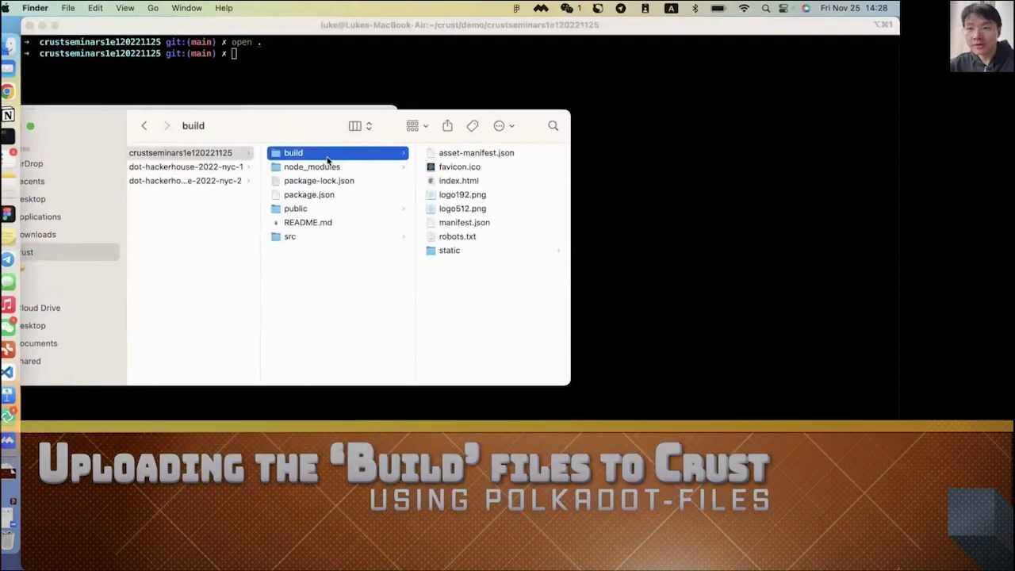
{"action": "key", "text": "ctrl+Right"}
{"action": "key", "text": "ctrl+Right"}
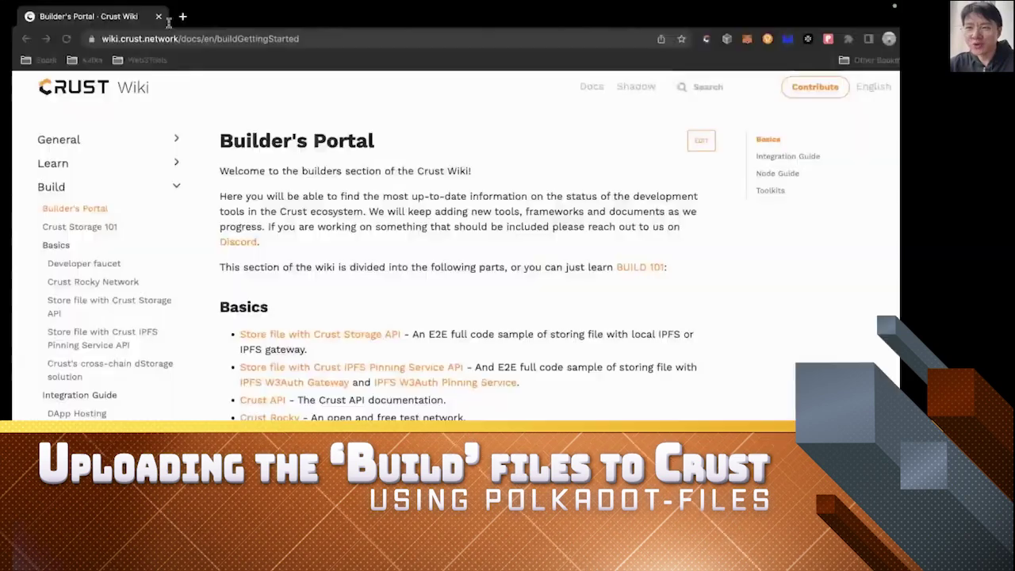
Go to the Polkadot.js Apps portal in a new browser tab.
{"action": "key", "text": "super+t"}
{"action": "type", "text": "polak"}
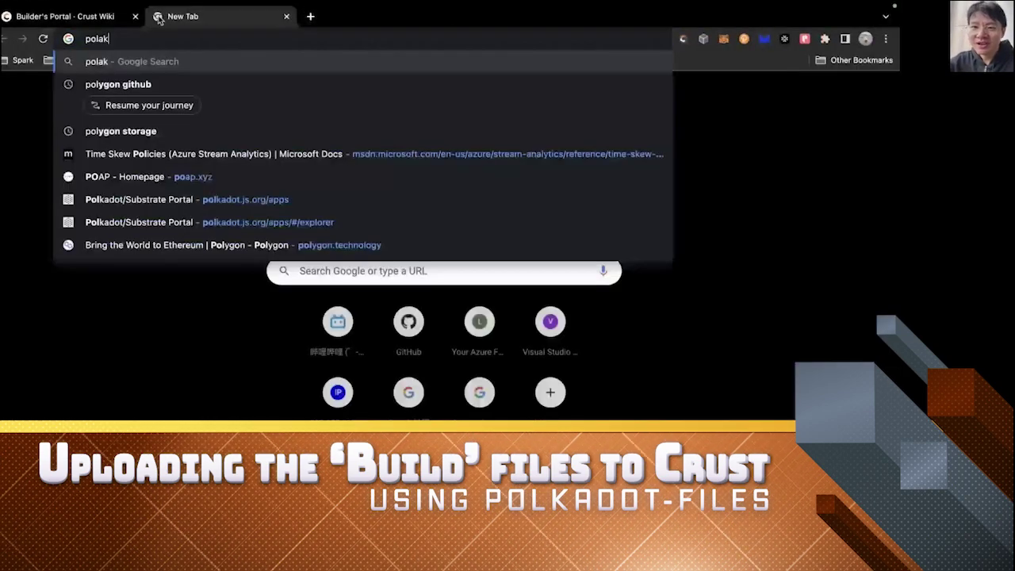
{"action": "key", "text": "BackSpace"}
{"action": "key", "text": "BackSpace"}
{"action": "key", "text": "BackSpace"}
{"action": "key", "text": "BackSpace"}
{"action": "key", "text": "BackSpace"}
{"action": "type", "text": "polkadot"}
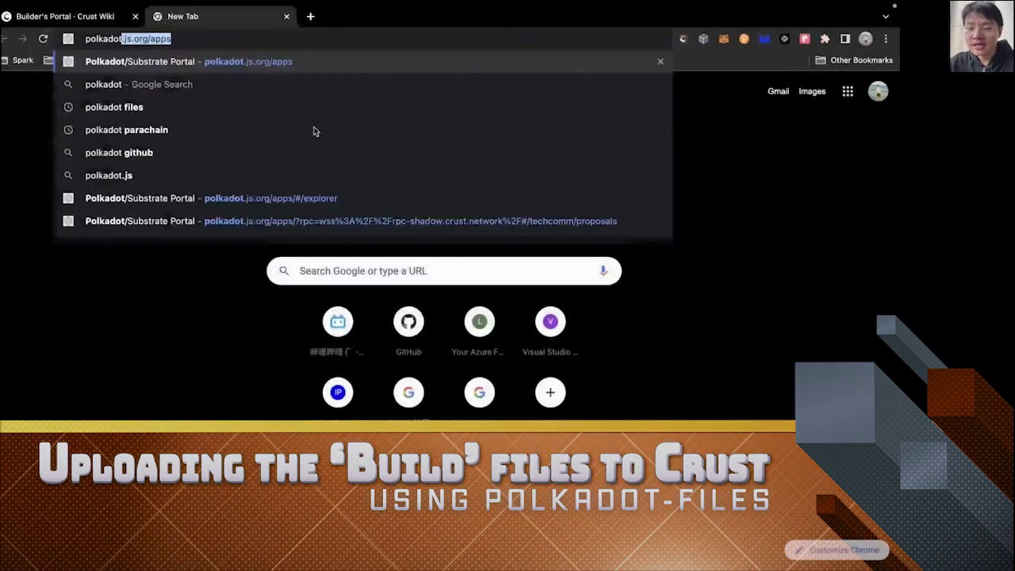
{"action": "key", "text": "Return"}
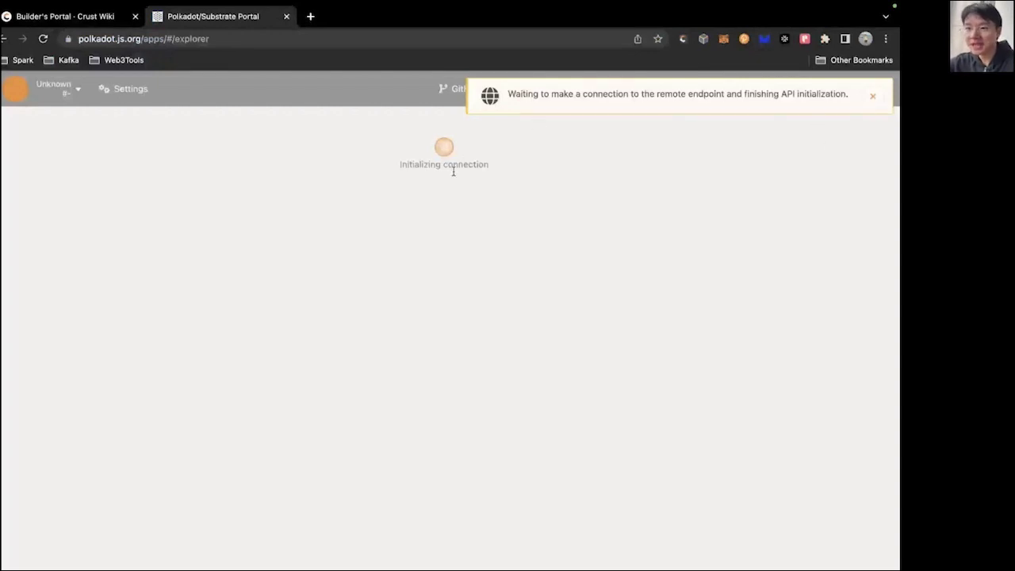
Connect to Kusama via the RadiumBlock endpoint and dismiss the connection notice.
{"action": "mouse_move", "coordinate": [408, 93]}
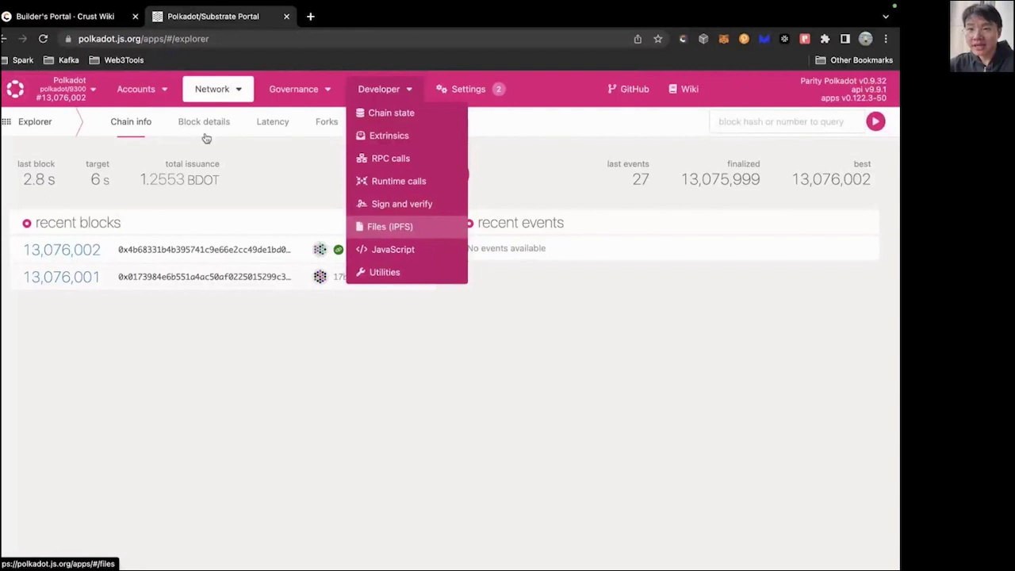
{"action": "left_click", "coordinate": [70, 92]}
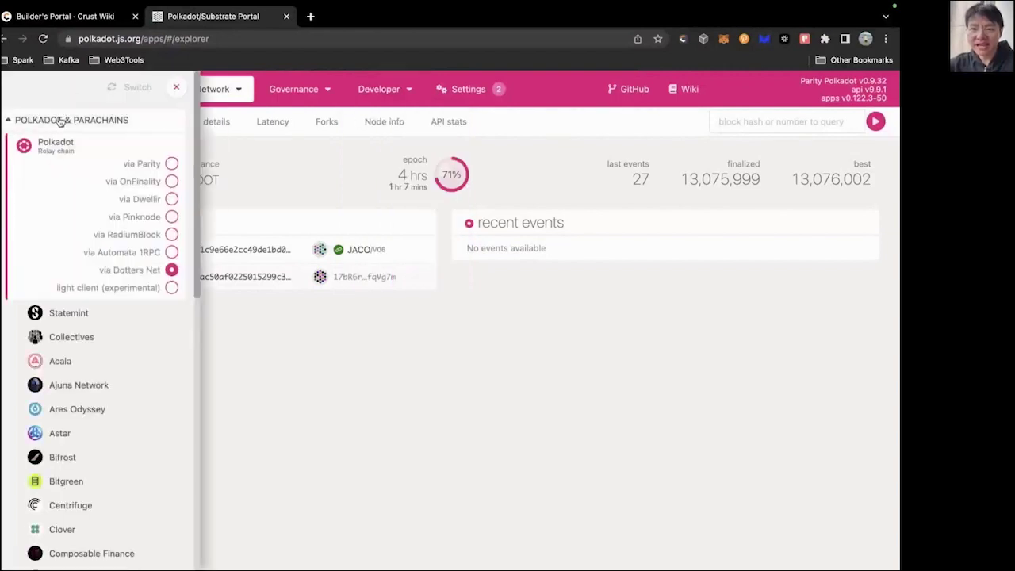
{"action": "left_click", "coordinate": [60, 120]}
{"action": "left_click", "coordinate": [53, 143]}
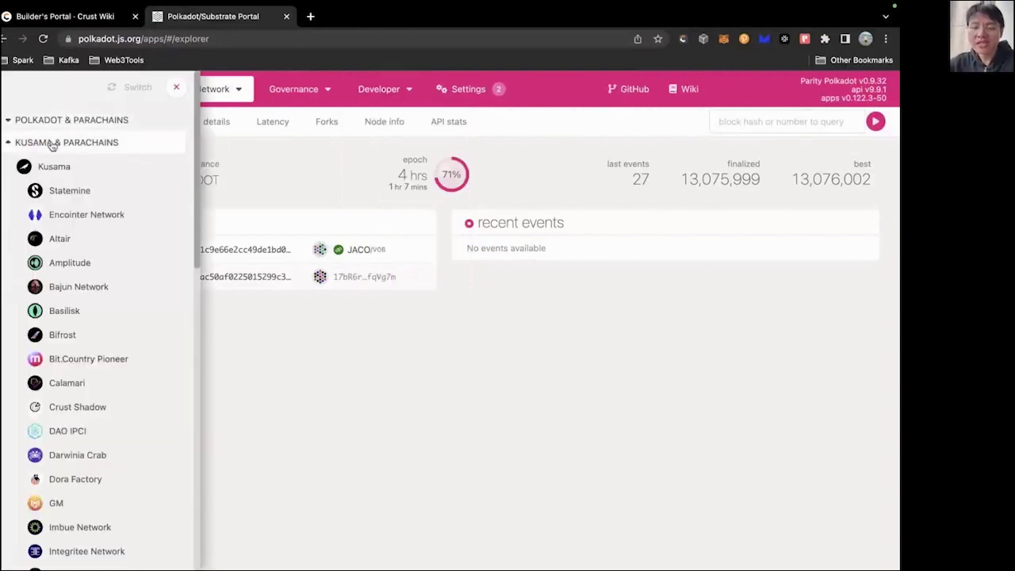
{"action": "scroll", "coordinate": [80, 347], "scroll_direction": "down", "scroll_amount": 10}
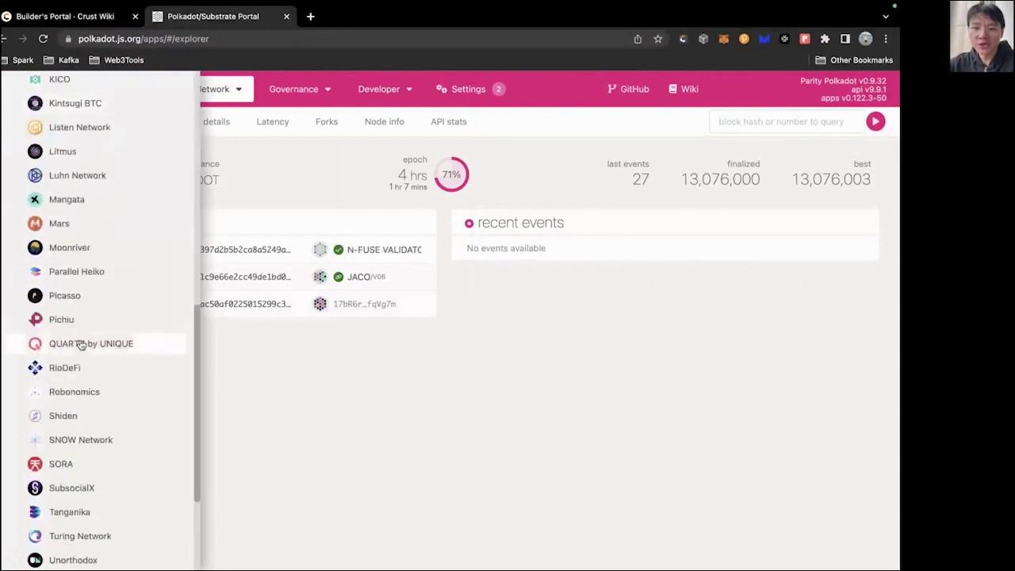
{"action": "scroll", "coordinate": [102, 341], "scroll_direction": "up", "scroll_amount": 10}
{"action": "left_click", "coordinate": [72, 141]}
{"action": "left_click", "coordinate": [63, 119]}
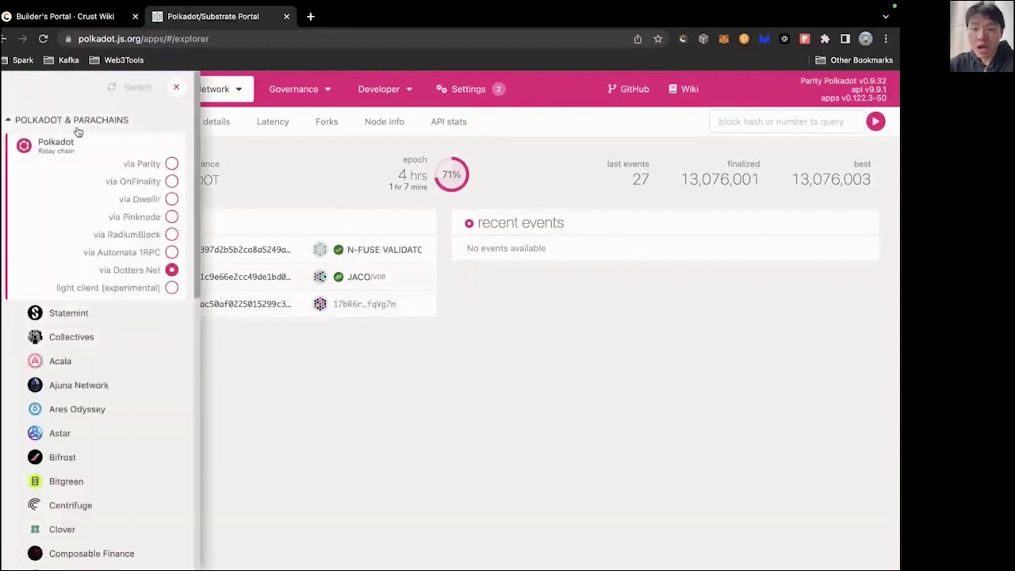
{"action": "left_click", "coordinate": [67, 120]}
{"action": "left_click", "coordinate": [63, 144]}
{"action": "left_click", "coordinate": [65, 168]}
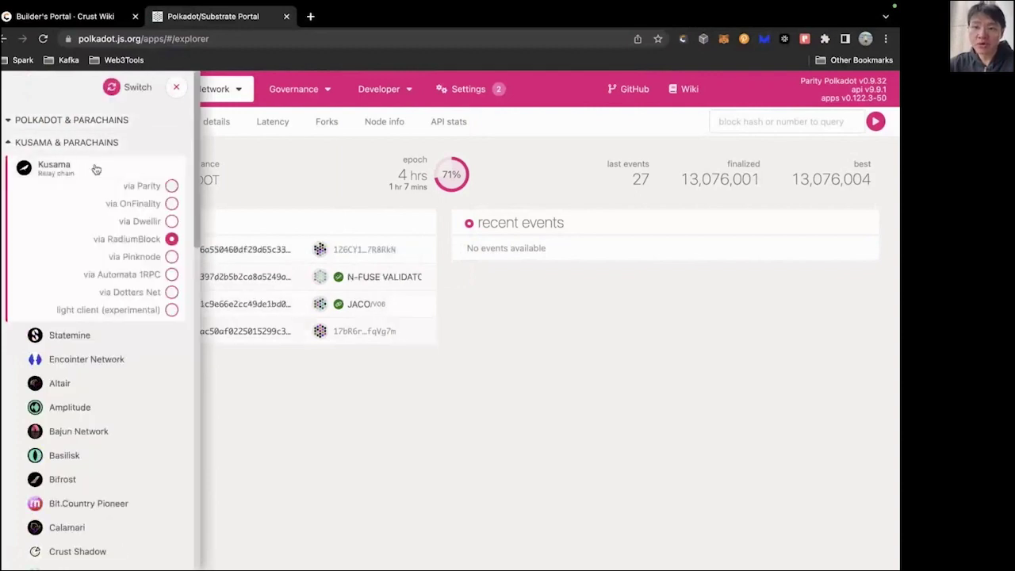
{"action": "left_click", "coordinate": [133, 89]}
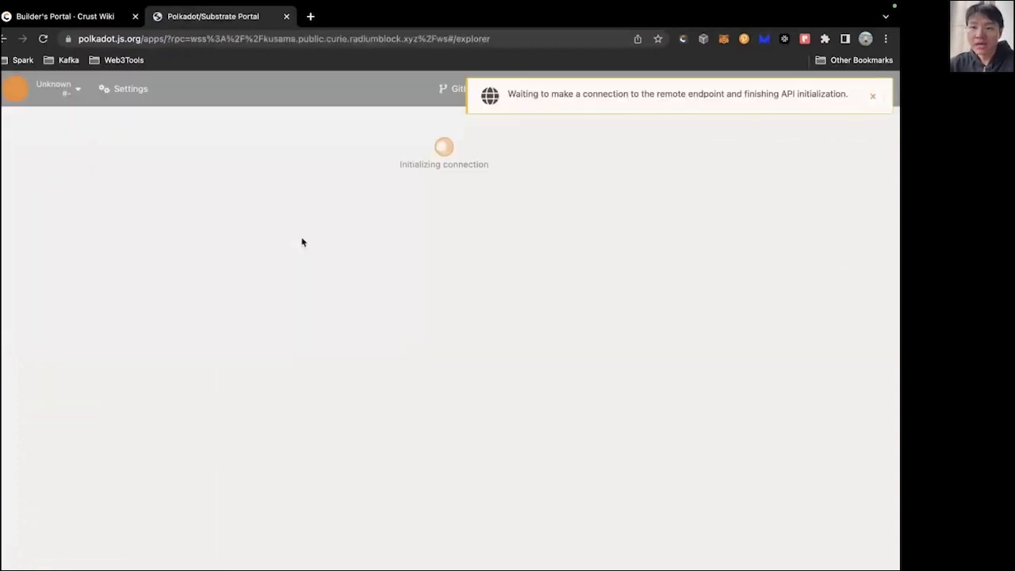
{"action": "left_click", "coordinate": [872, 96]}
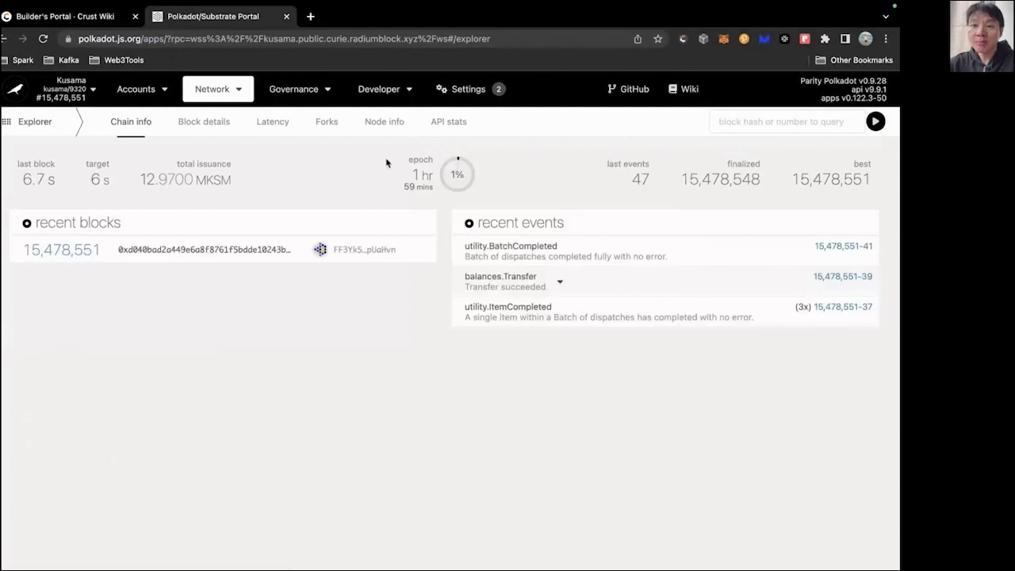
In Files (IPFS), upload the folder crust/demo/project/build.
{"action": "mouse_move", "coordinate": [394, 97]}
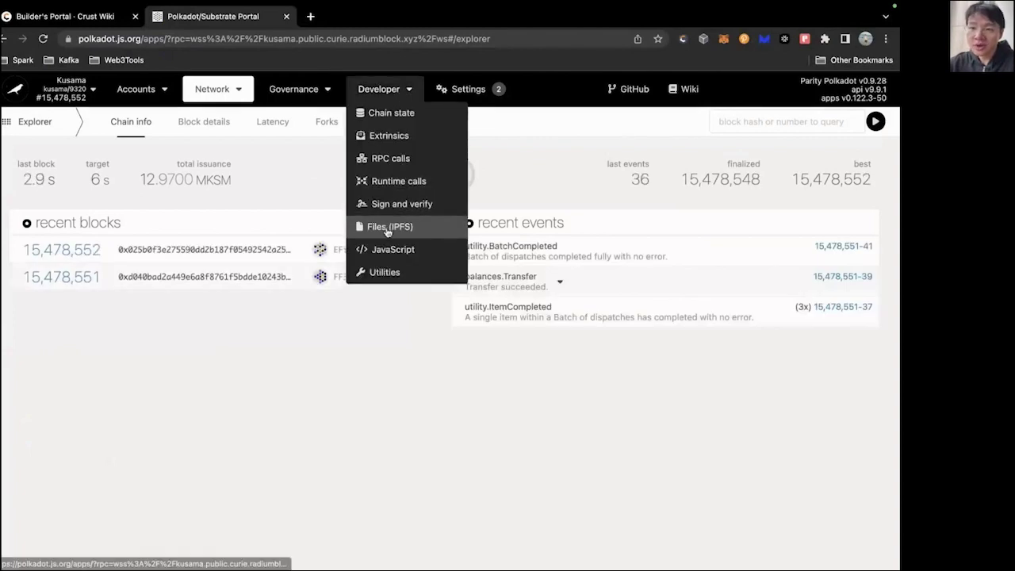
{"action": "left_click", "coordinate": [389, 226]}
{"action": "left_click", "coordinate": [56, 166]}
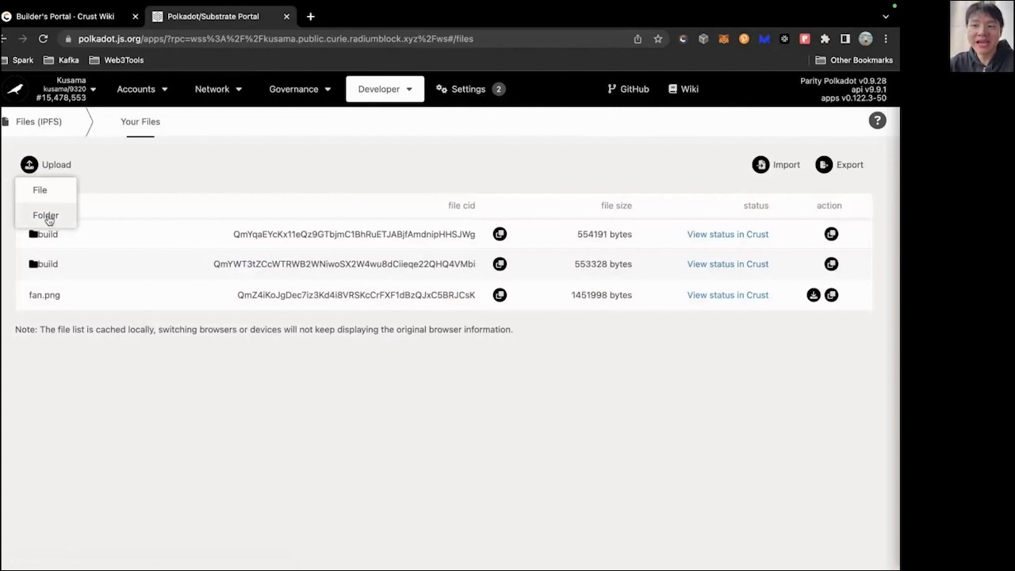
{"action": "left_click", "coordinate": [46, 216]}
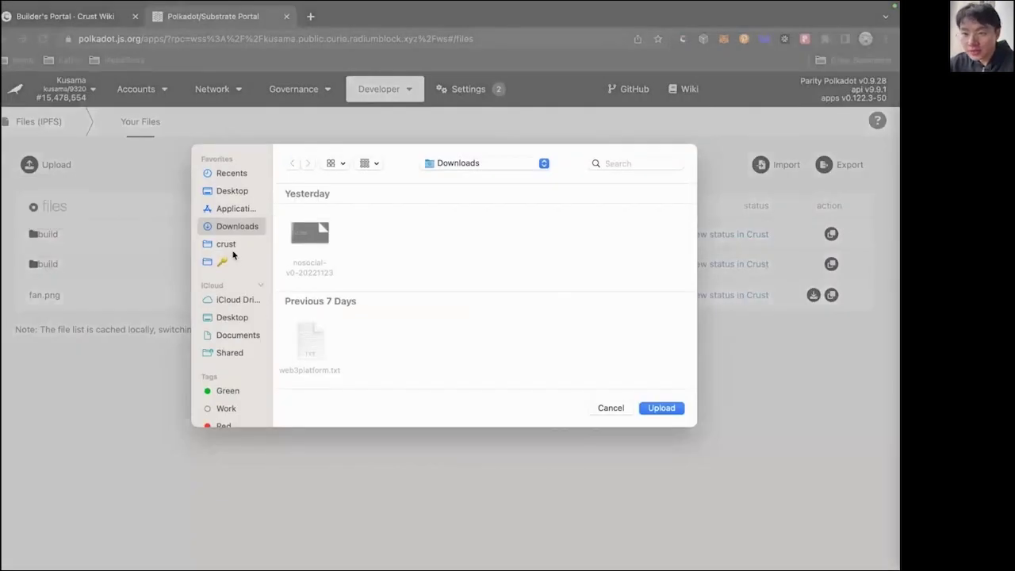
{"action": "left_click", "coordinate": [224, 244]}
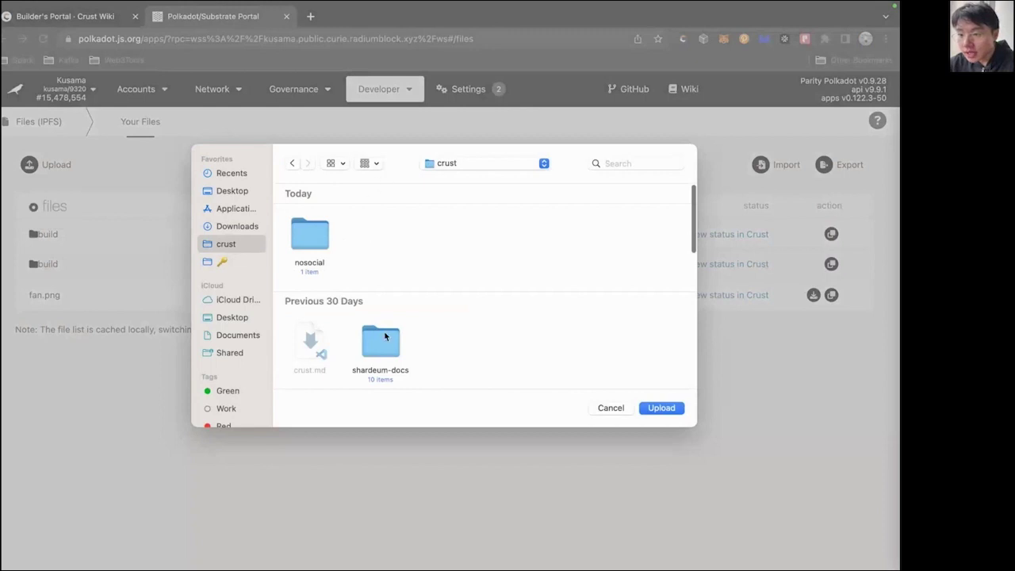
{"action": "scroll", "coordinate": [384, 337], "scroll_direction": "down", "scroll_amount": 5}
{"action": "scroll", "coordinate": [385, 336], "scroll_direction": "down", "scroll_amount": 2}
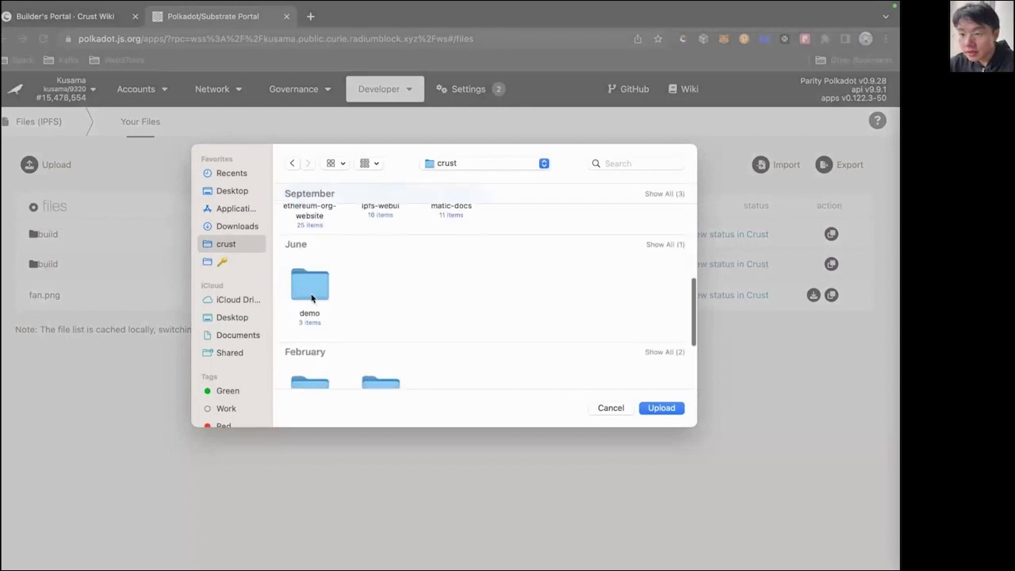
{"action": "double_click", "coordinate": [309, 284]}
{"action": "double_click", "coordinate": [309, 238]}
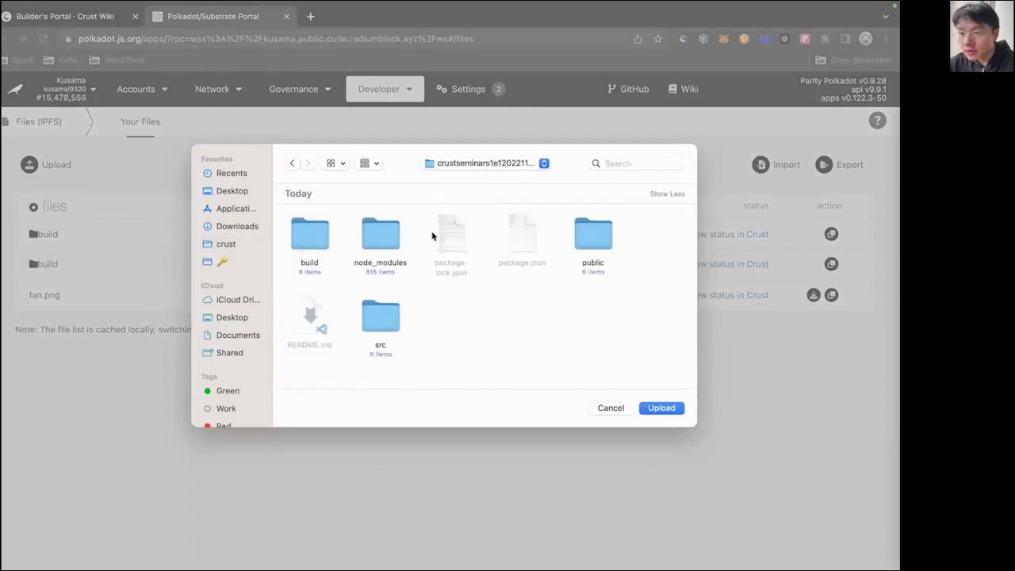
{"action": "left_click", "coordinate": [321, 240]}
{"action": "left_click", "coordinate": [672, 409]}
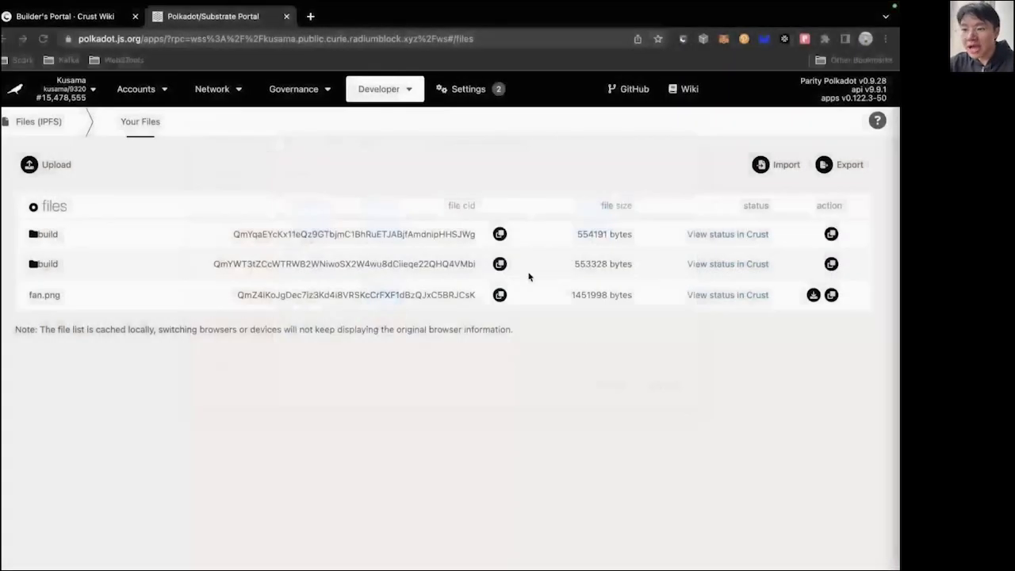
Allow the 15 files to upload and highlight the account's transferrable balance.
{"action": "left_click", "coordinate": [559, 124]}
{"action": "scroll", "coordinate": [325, 362], "scroll_direction": "down", "scroll_amount": 3}
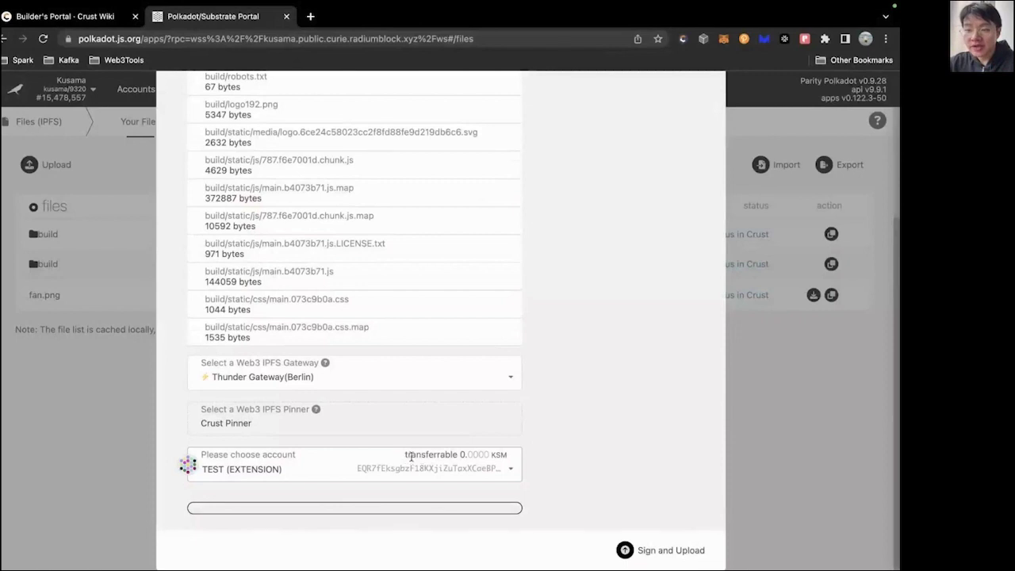
{"action": "left_click_drag", "start_coordinate": [405, 455], "coordinate": [525, 458]}
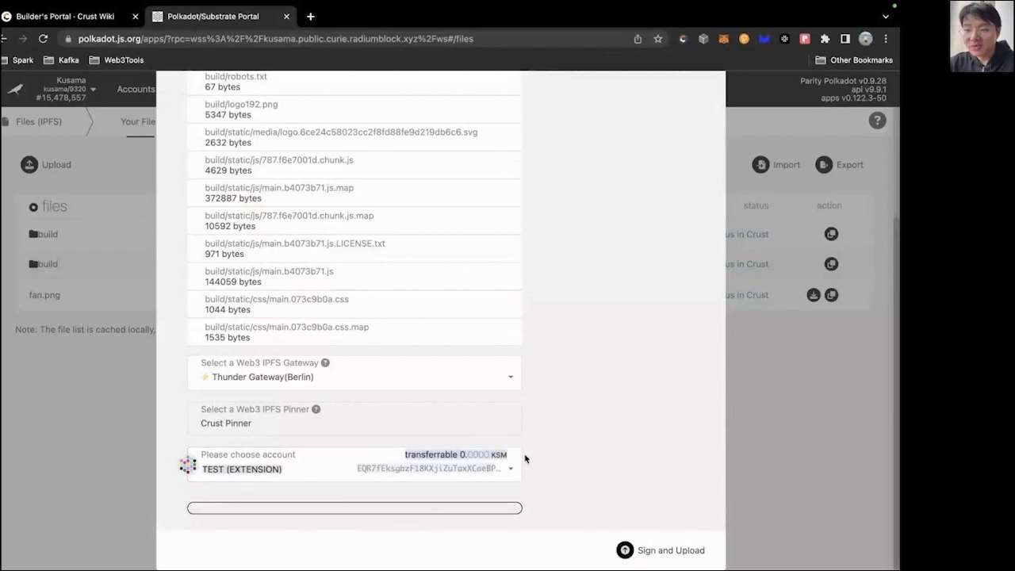
{"action": "double_click", "coordinate": [450, 454]}
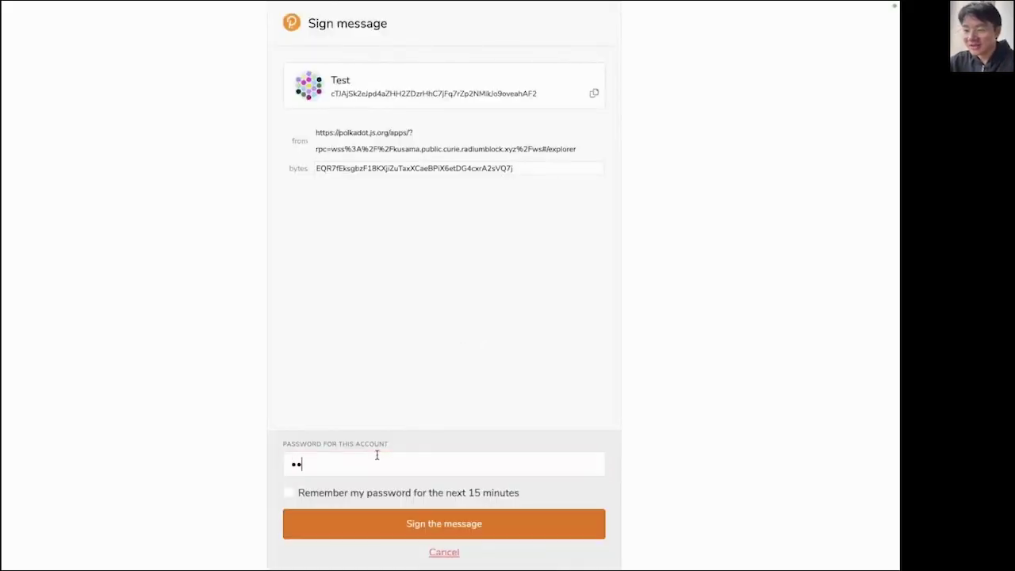
Sign the upload and highlight the new 560467-byte build folder's CID.
{"action": "key", "text": "Return"}
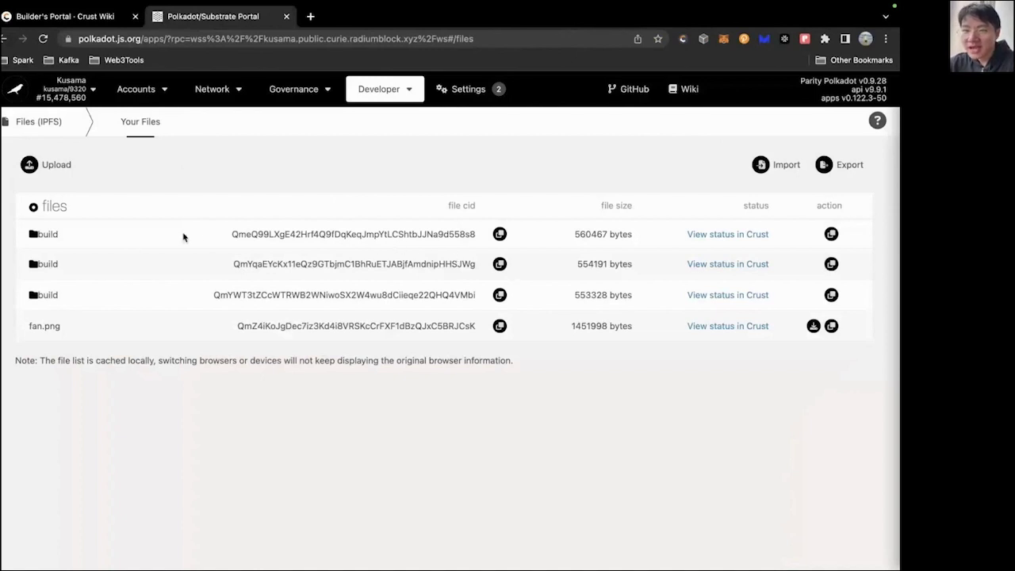
{"action": "left_click_drag", "start_coordinate": [230, 234], "coordinate": [477, 235]}
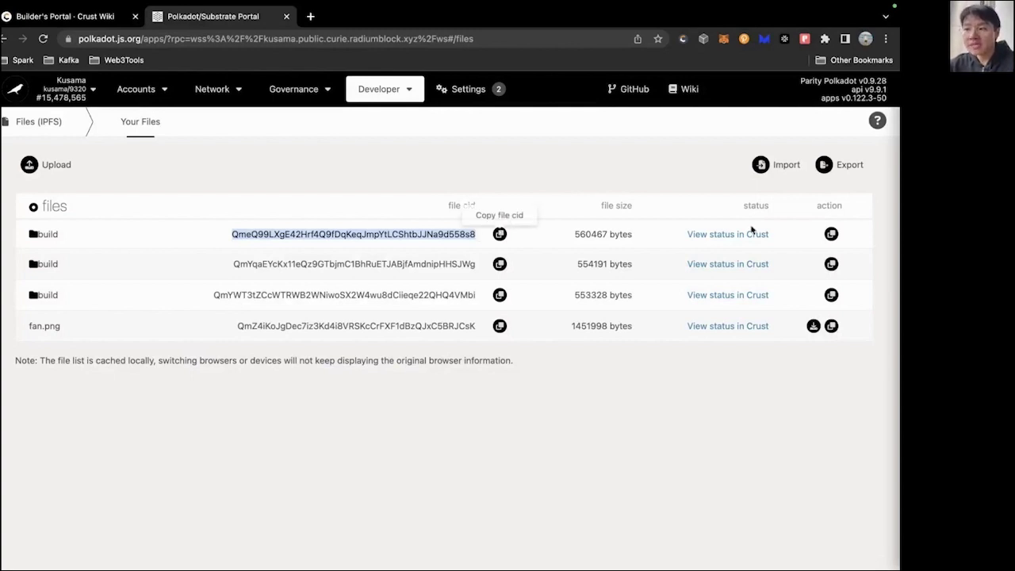
Copy the gateway link from the new build folder's row.
{"action": "left_click", "coordinate": [831, 233]}
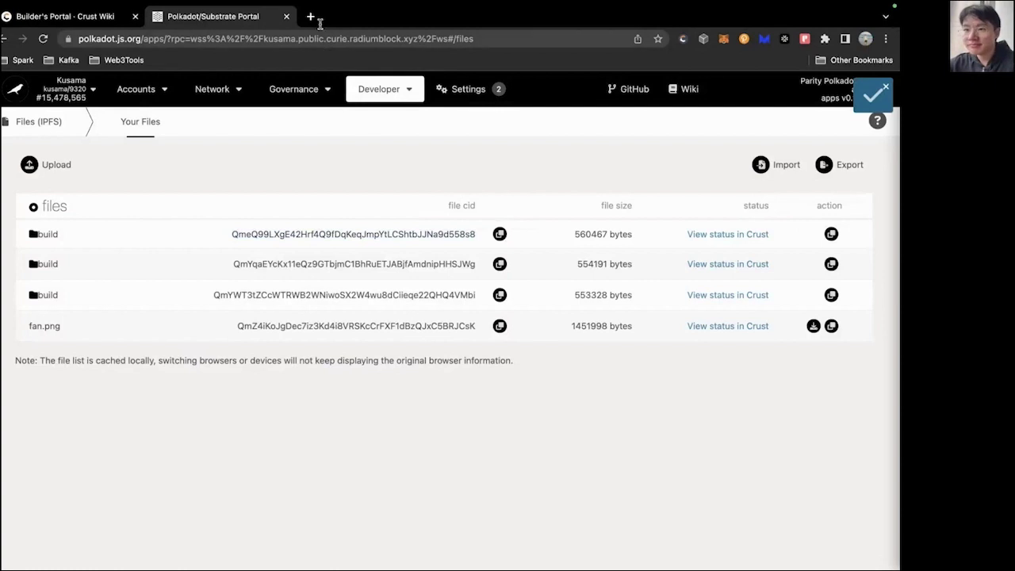
Load the gateway link in a new tab, copy the Crust 2022 Seminars headline, return to Polkadot.
{"action": "left_click", "coordinate": [313, 17]}
{"action": "key", "text": "ctrl+v"}
{"action": "key", "text": "Return"}
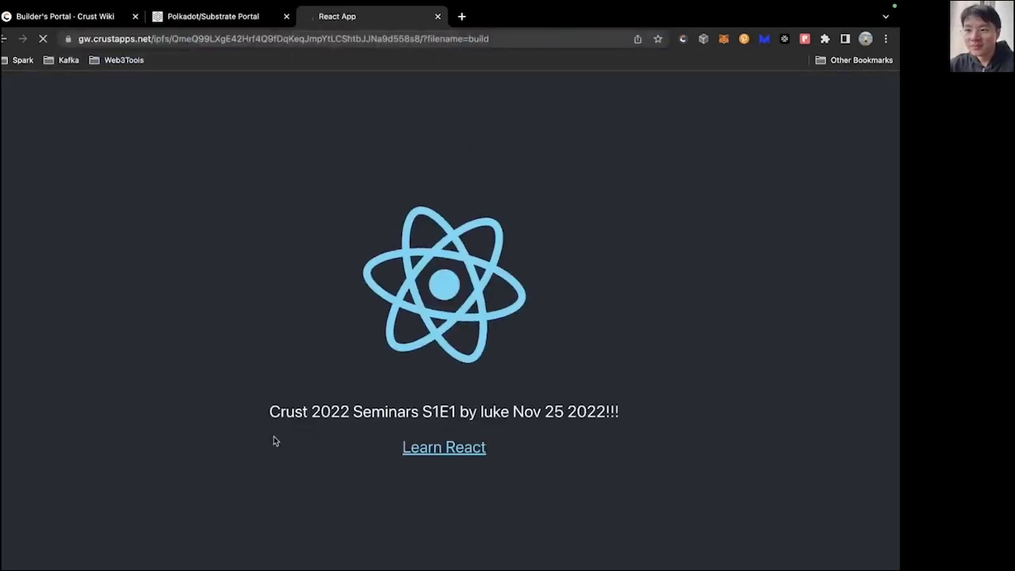
{"action": "left_click_drag", "start_coordinate": [274, 436], "coordinate": [712, 419]}
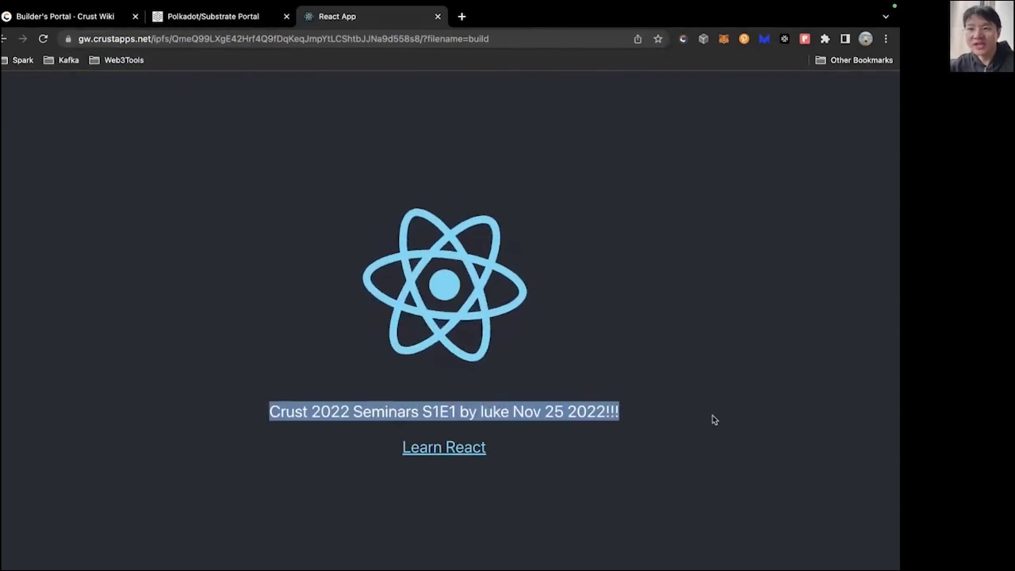
{"action": "key", "text": "super+c"}
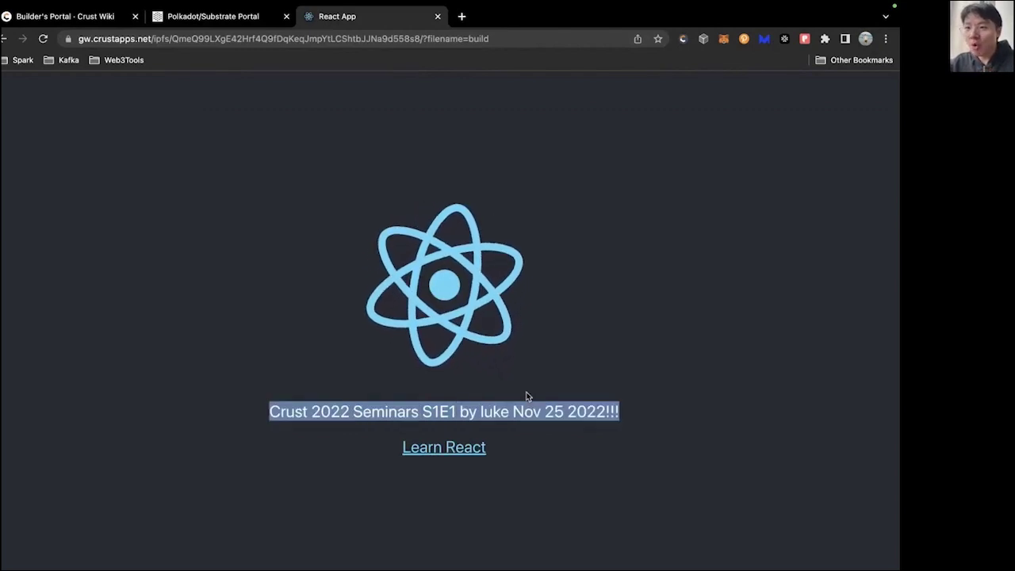
{"action": "key", "text": "ctrl+shift+Tab"}
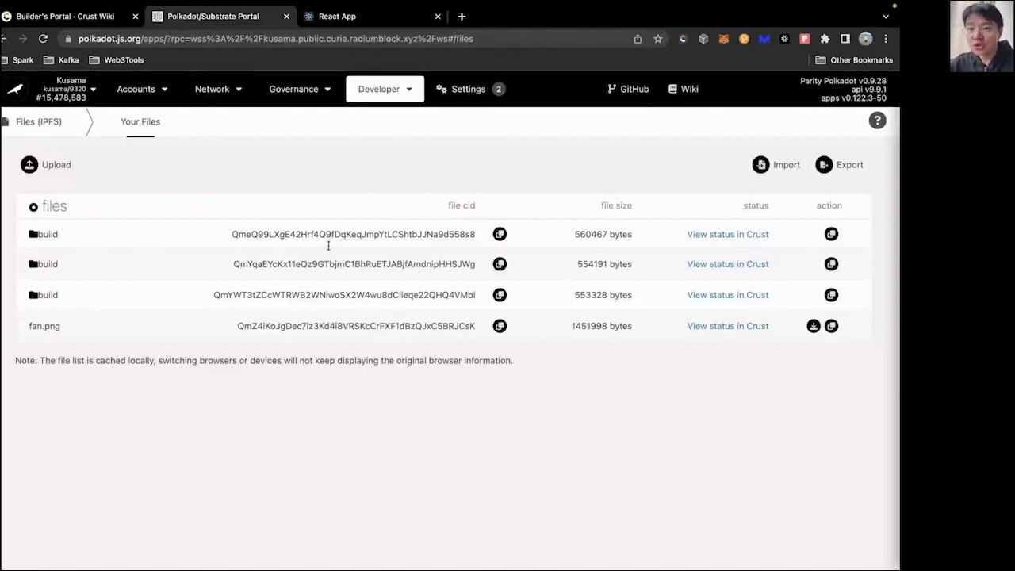
Copy the file CID of the newly uploaded 560467-byte build folder.
{"action": "left_click_drag", "start_coordinate": [32, 238], "coordinate": [149, 225]}
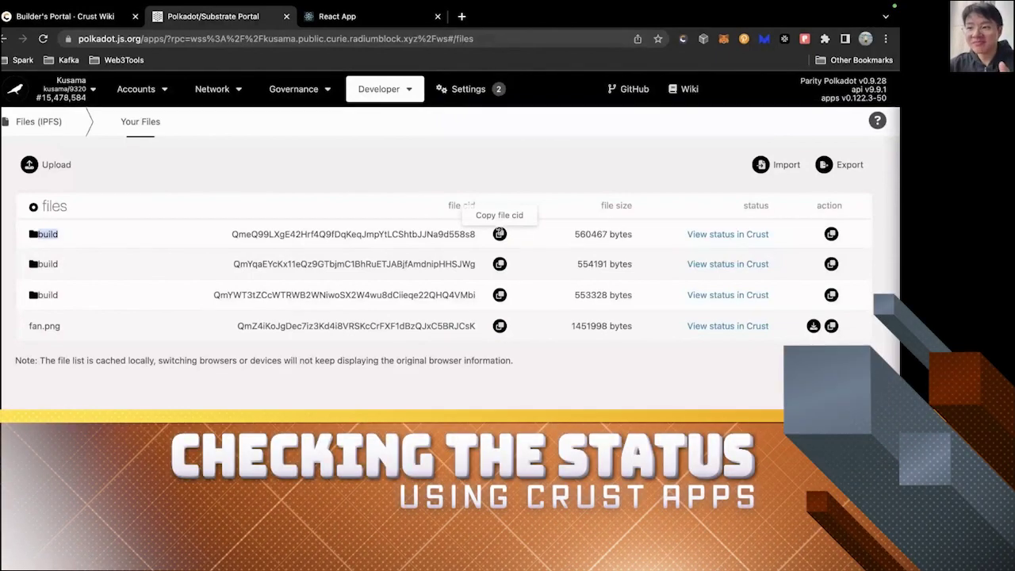
{"action": "left_click", "coordinate": [500, 233]}
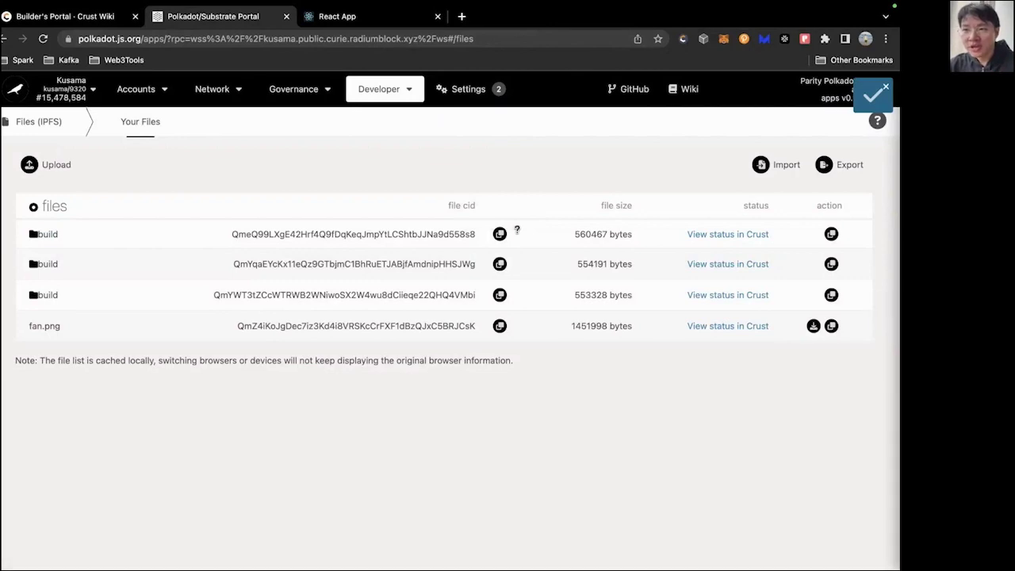
Paste the build's CID into Crust's File CID field and add it to the storage orders.
{"action": "left_click", "coordinate": [723, 237]}
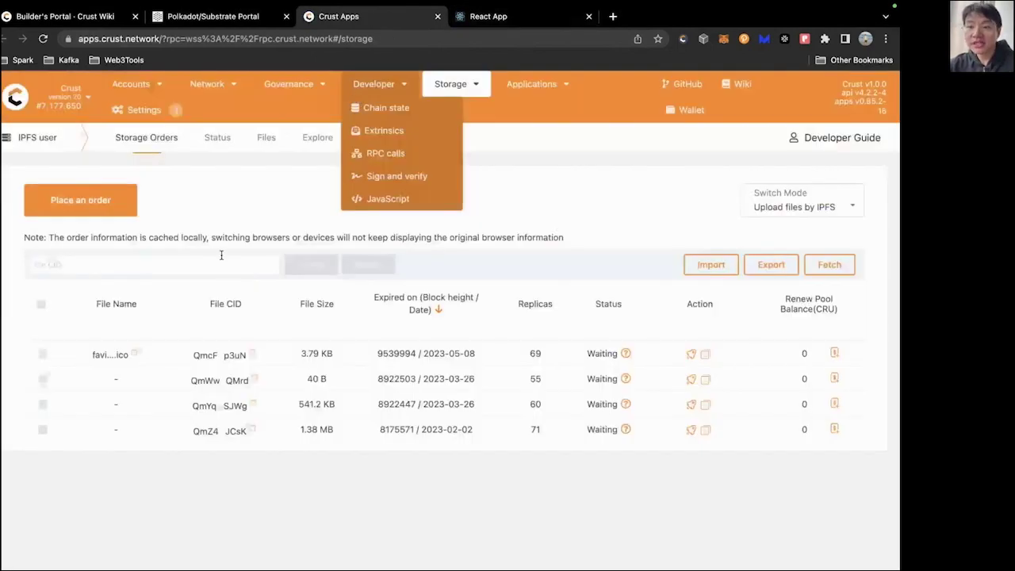
{"action": "left_click", "coordinate": [221, 255]}
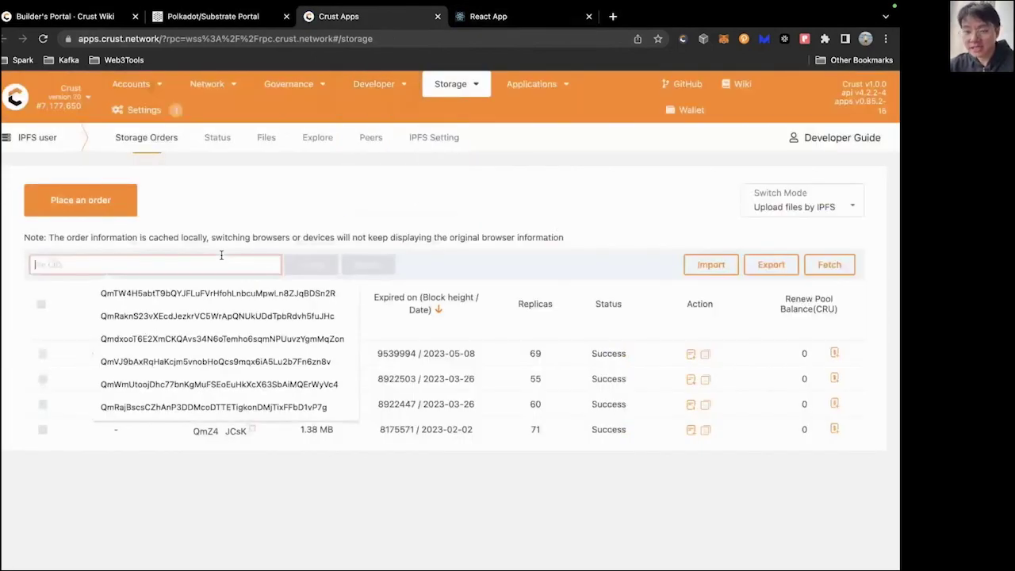
{"action": "key", "text": "ctrl+v"}
{"action": "left_click", "coordinate": [309, 270]}
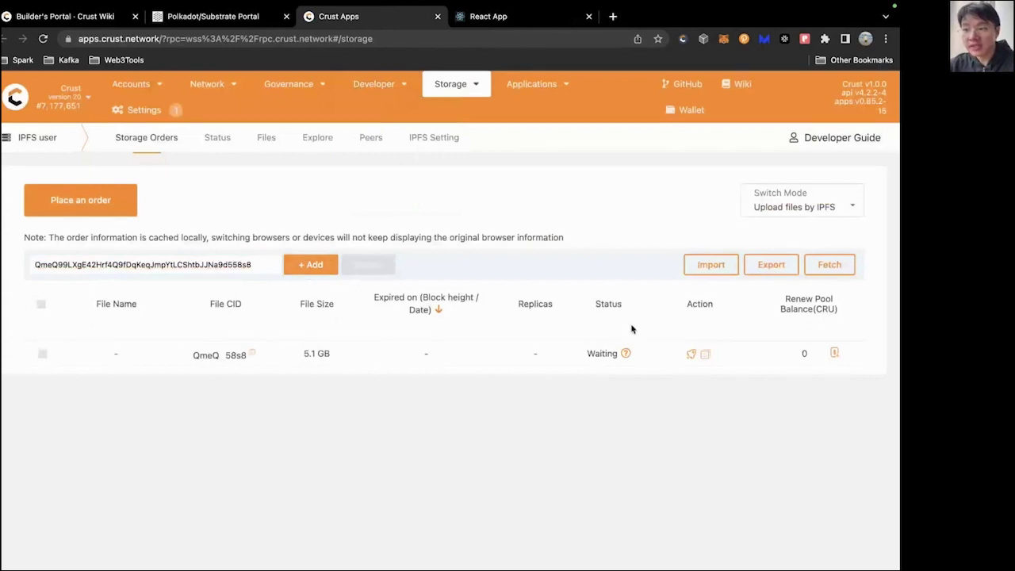
Clear the CID field to list all orders and point out replica counts 71, 55 and 69.
{"action": "double_click", "coordinate": [258, 263]}
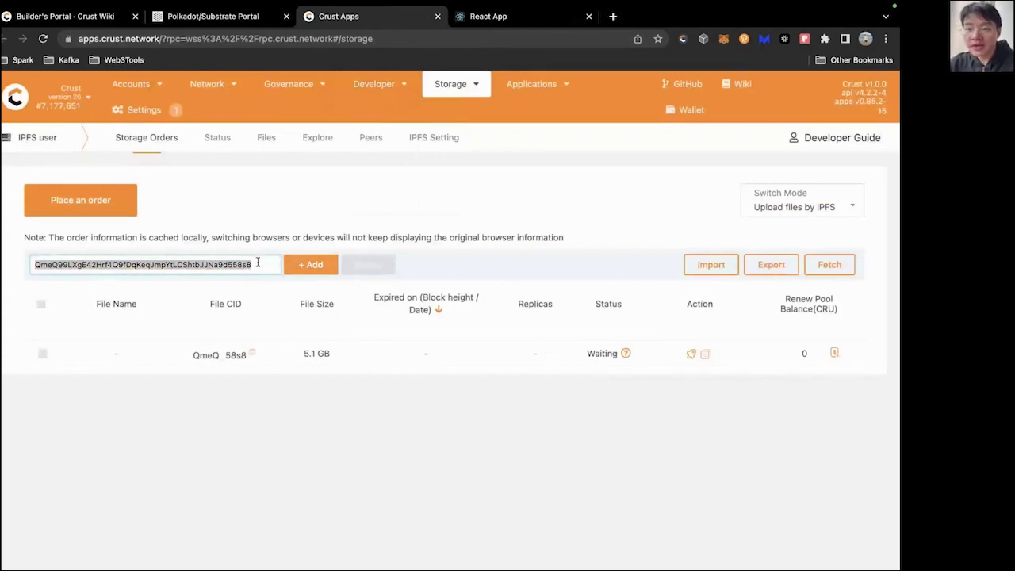
{"action": "key", "text": "BackSpace"}
{"action": "scroll", "coordinate": [279, 392], "scroll_direction": "down", "scroll_amount": 2}
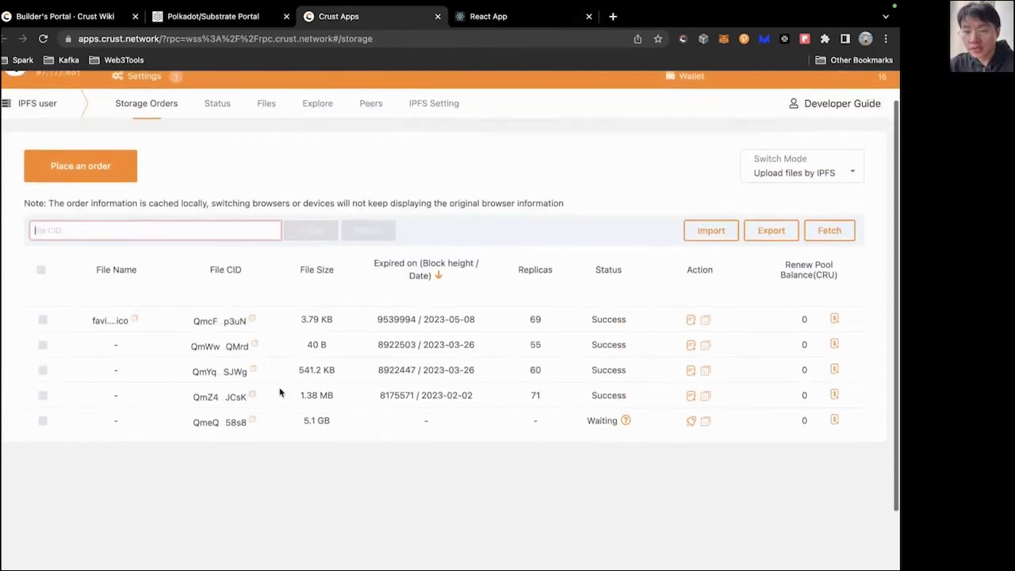
{"action": "scroll", "coordinate": [279, 392], "scroll_direction": "down", "scroll_amount": 1}
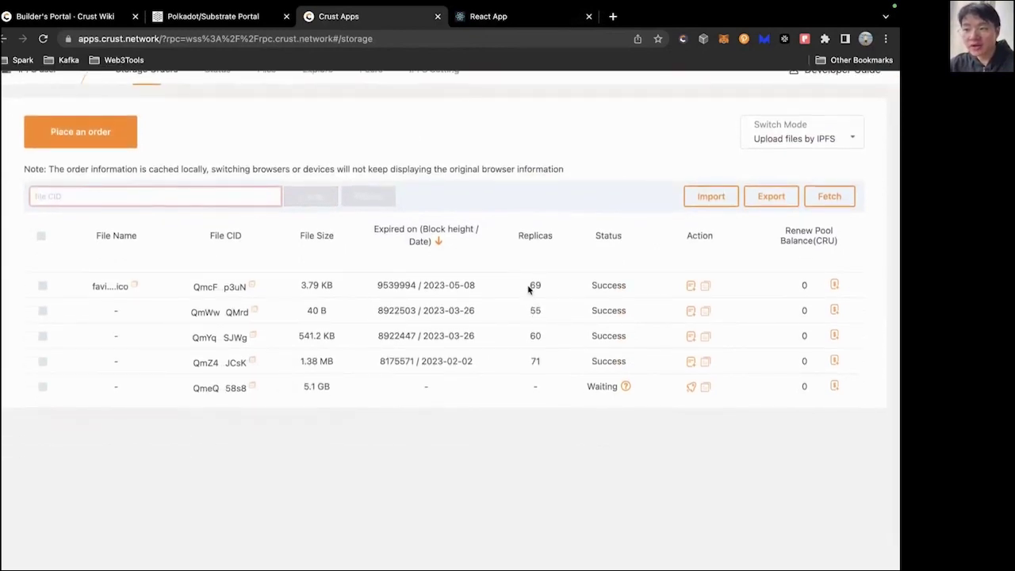
{"action": "double_click", "coordinate": [558, 367]}
{"action": "double_click", "coordinate": [530, 312]}
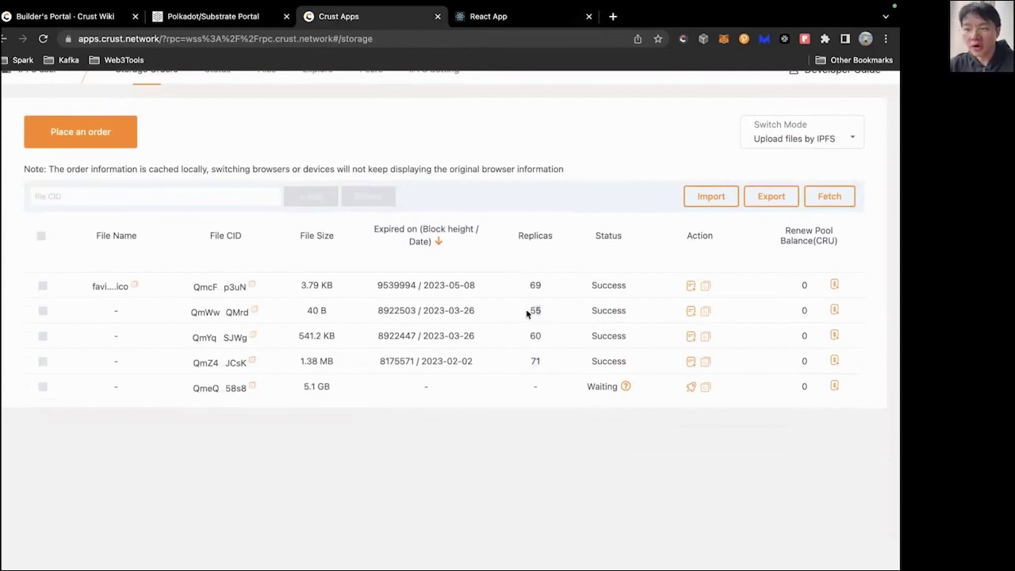
{"action": "double_click", "coordinate": [535, 279]}
{"action": "left_click", "coordinate": [535, 275]}
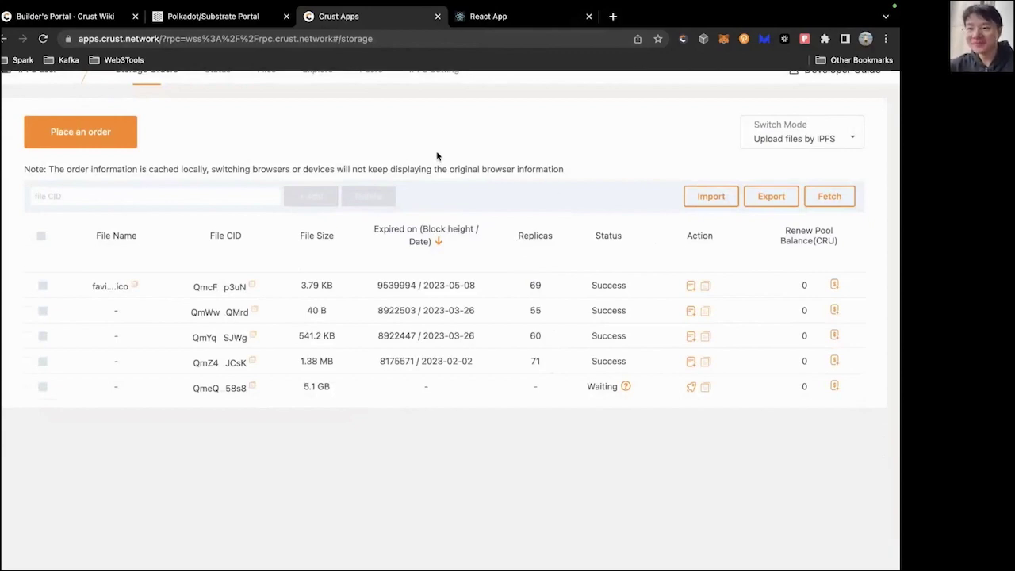
Glance at the App.js source in VS Code, then start a new blank browser tab.
{"action": "key", "text": "alt+super+1"}
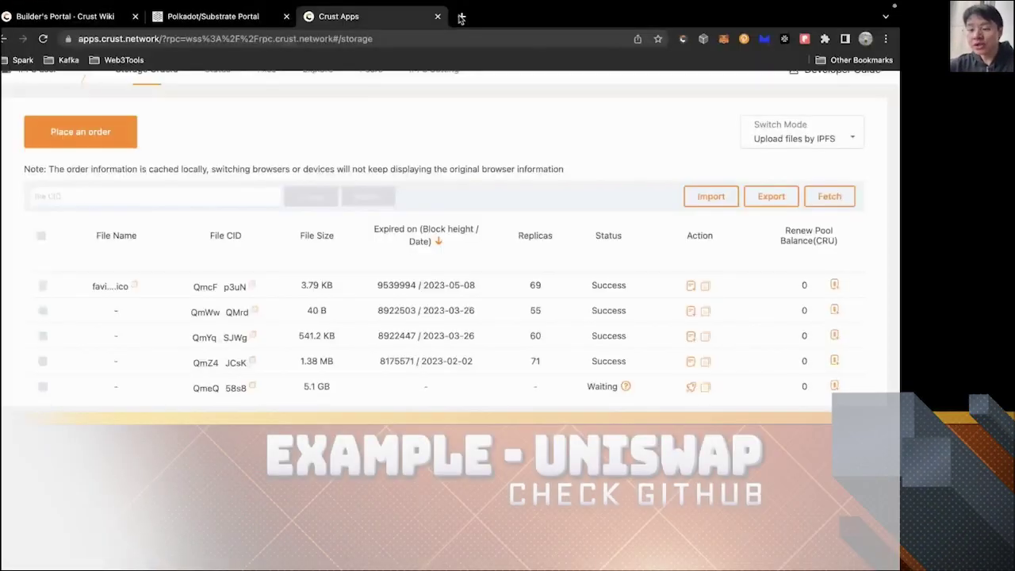
{"action": "left_click", "coordinate": [461, 17]}
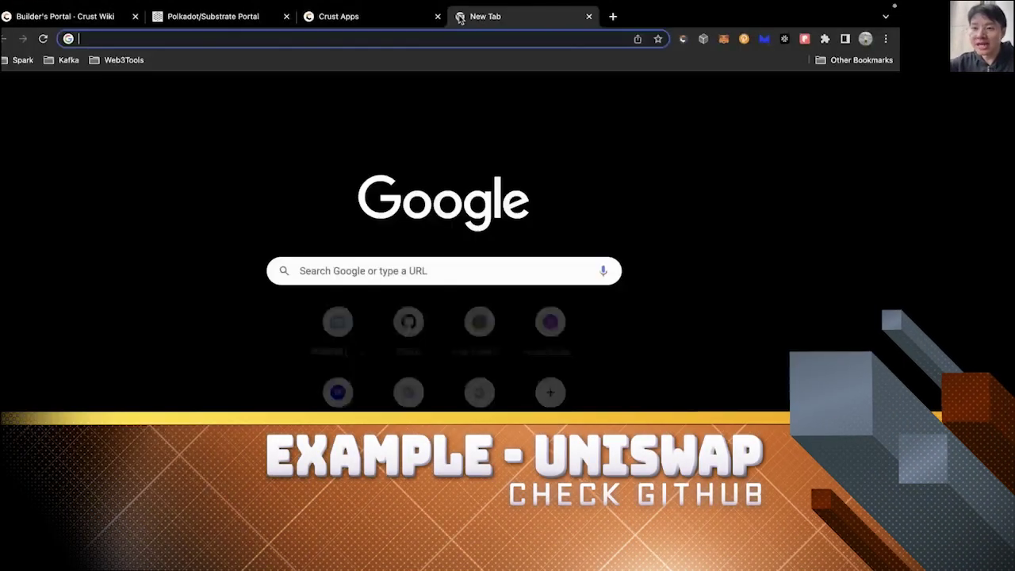
Search Google for 'uniswap github' and open the Uniswap Labs GitHub result.
{"action": "type", "text": "uniswap"}
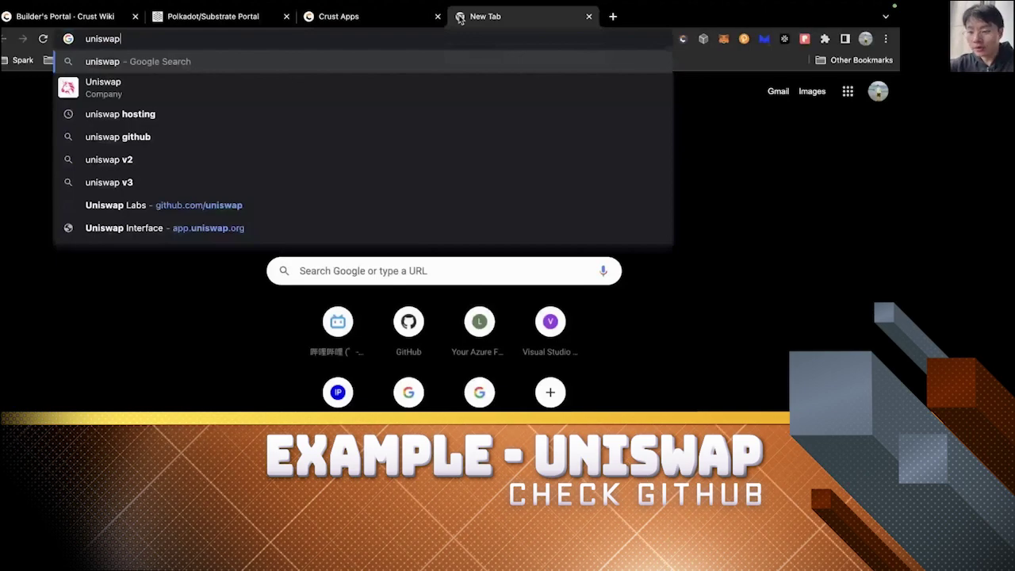
{"action": "type", "text": " github"}
{"action": "key", "text": "Return"}
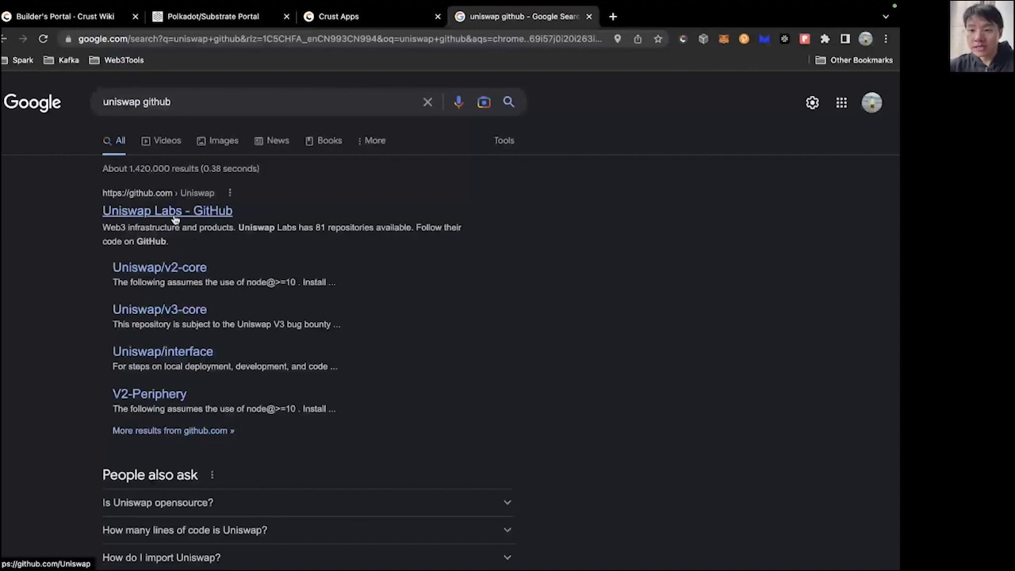
{"action": "left_click", "coordinate": [175, 219]}
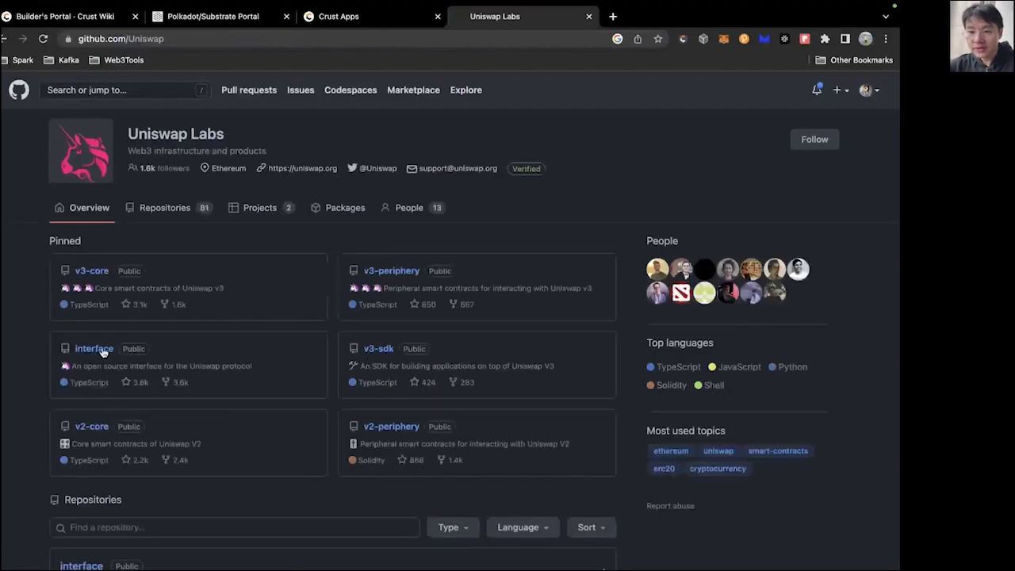
Open interface/.github/workflows/release.yaml in the Uniswap repository.
{"action": "left_click", "coordinate": [102, 352]}
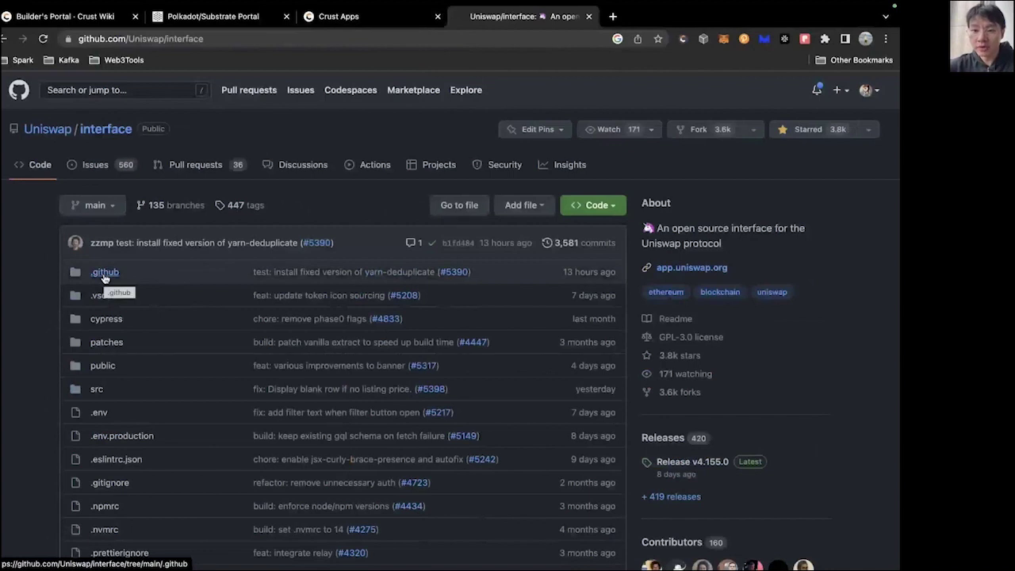
{"action": "left_click", "coordinate": [104, 274]}
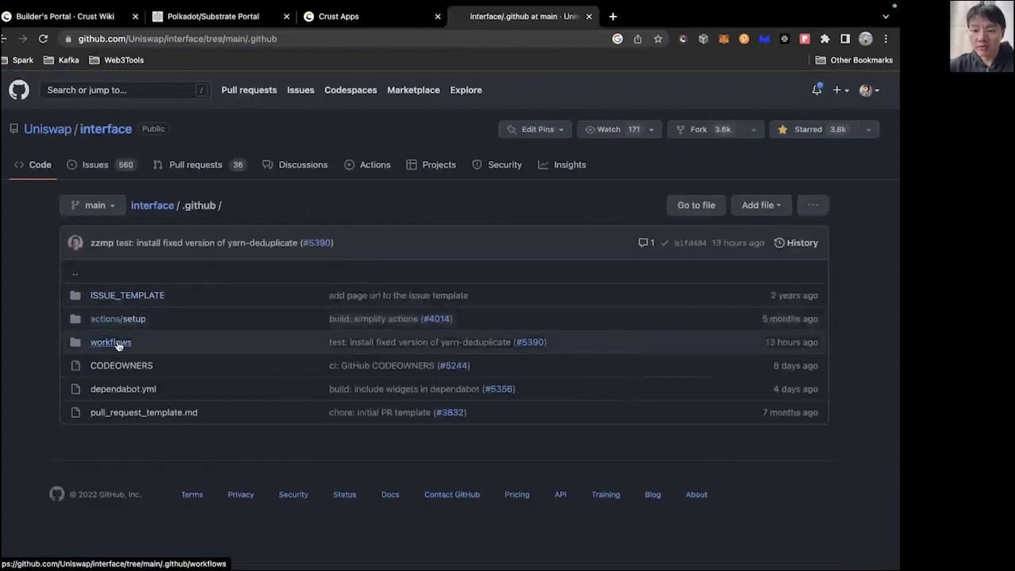
{"action": "left_click", "coordinate": [117, 343]}
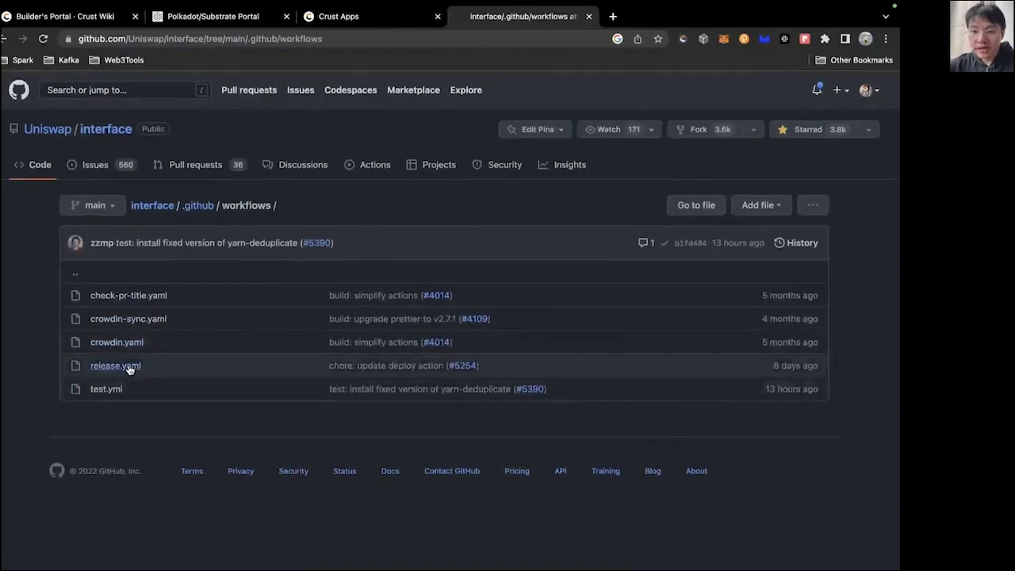
{"action": "left_click", "coordinate": [127, 366]}
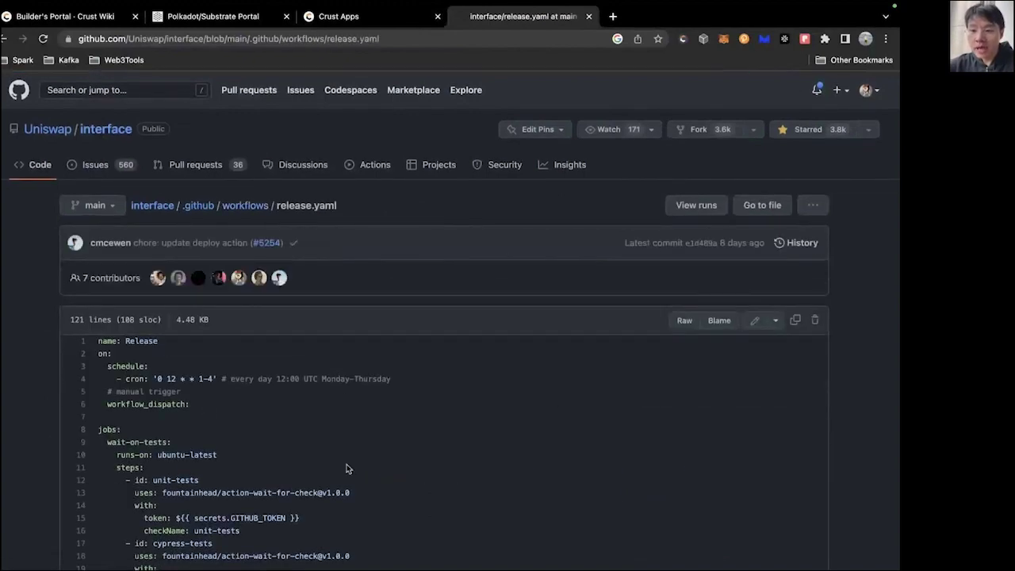
Highlight the Pin to Crust step, lines 60–66, in release.yaml.
{"action": "scroll", "coordinate": [347, 469], "scroll_direction": "down", "scroll_amount": 5}
{"action": "scroll", "coordinate": [347, 468], "scroll_direction": "down", "scroll_amount": 8}
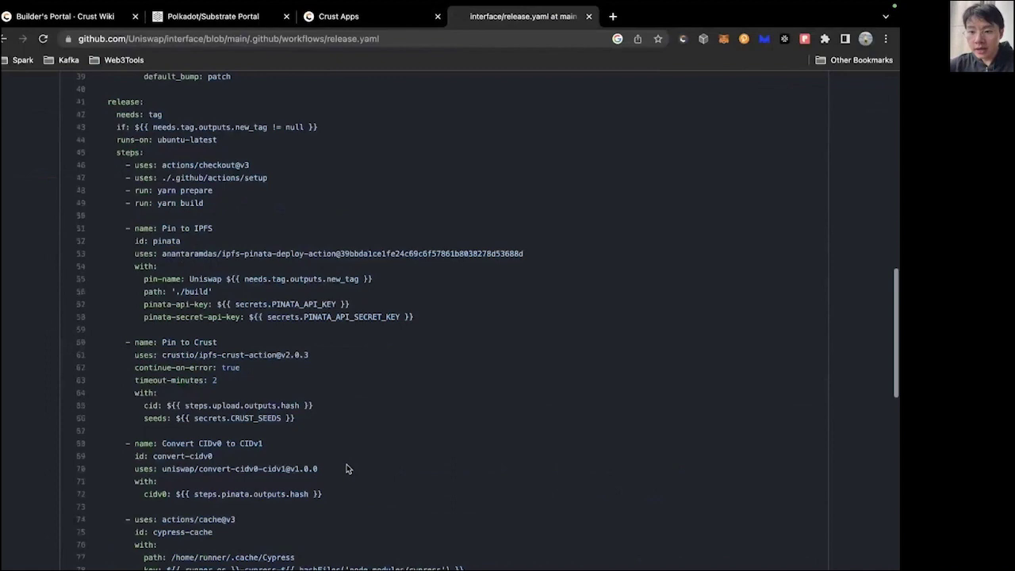
{"action": "scroll", "coordinate": [317, 357], "scroll_direction": "down", "scroll_amount": 1}
{"action": "left_click_drag", "start_coordinate": [312, 349], "coordinate": [92, 275]}
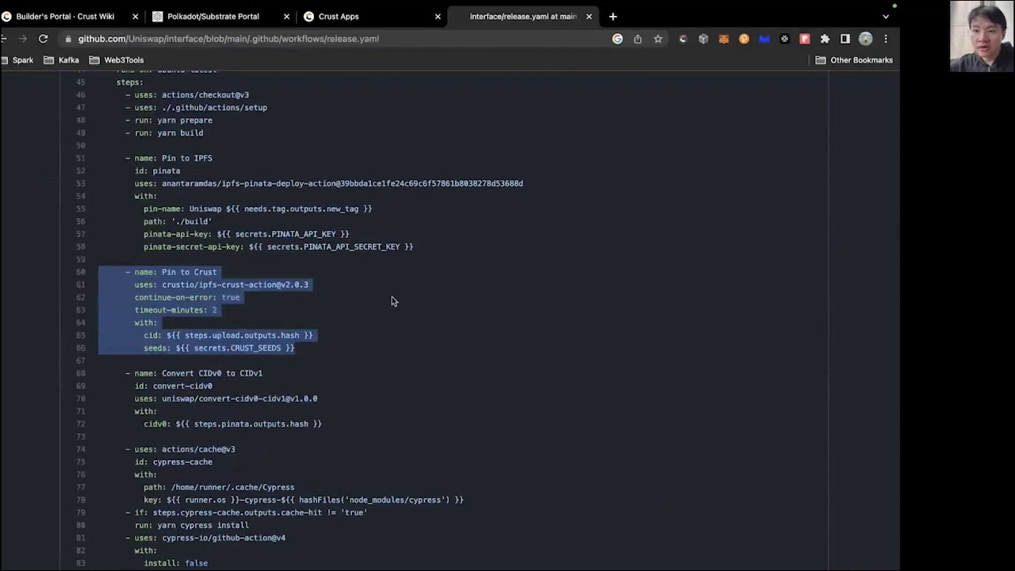
Open app.uniswap.org in a new tab via an 'app uniswap' search, then return to release.yaml.
{"action": "left_click", "coordinate": [613, 16]}
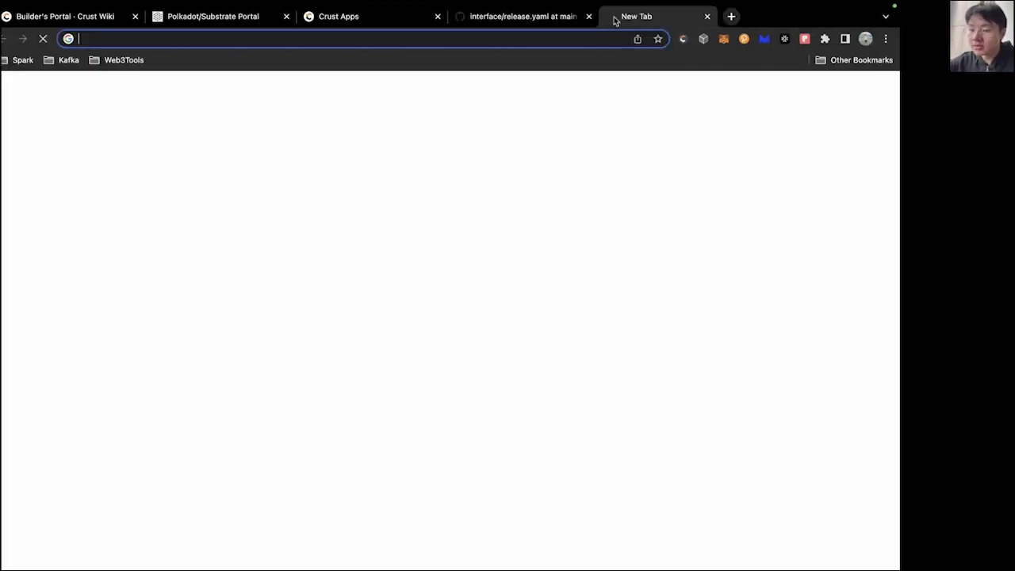
{"action": "type", "text": "uniswap"}
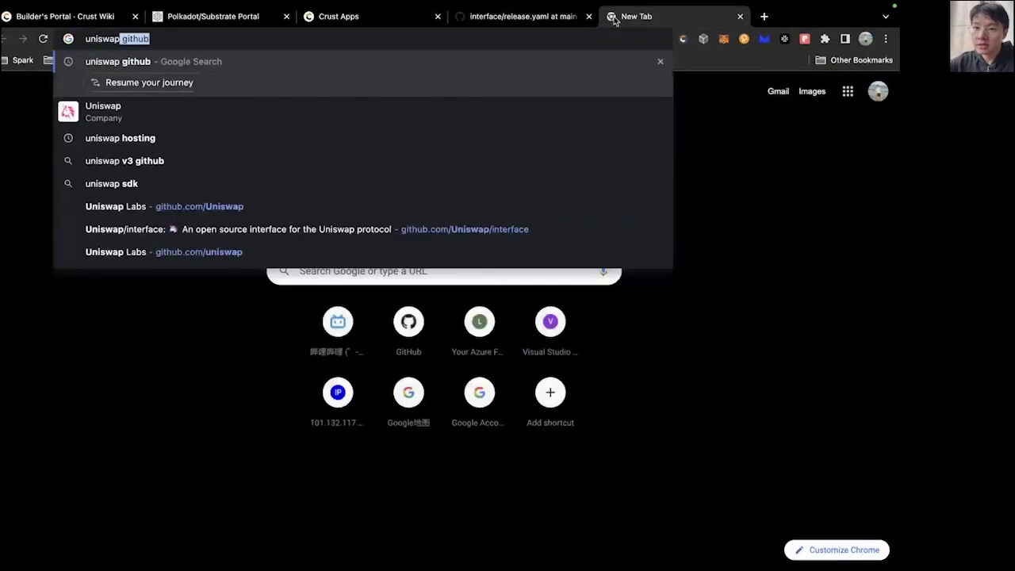
{"action": "key", "text": "Right"}
{"action": "key", "text": "BackSpace"}
{"action": "key", "text": "BackSpace"}
{"action": "key", "text": "BackSpace"}
{"action": "key", "text": "BackSpace"}
{"action": "key", "text": "BackSpace"}
{"action": "key", "text": "BackSpace"}
{"action": "key", "text": "BackSpace"}
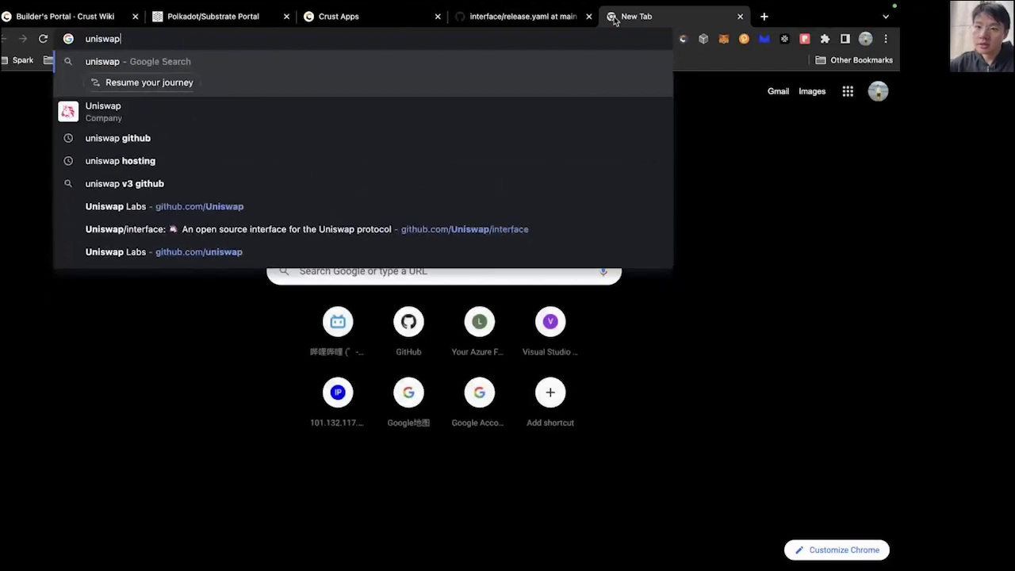
{"action": "key", "text": "Home"}
{"action": "type", "text": "app"}
{"action": "key", "text": "Down"}
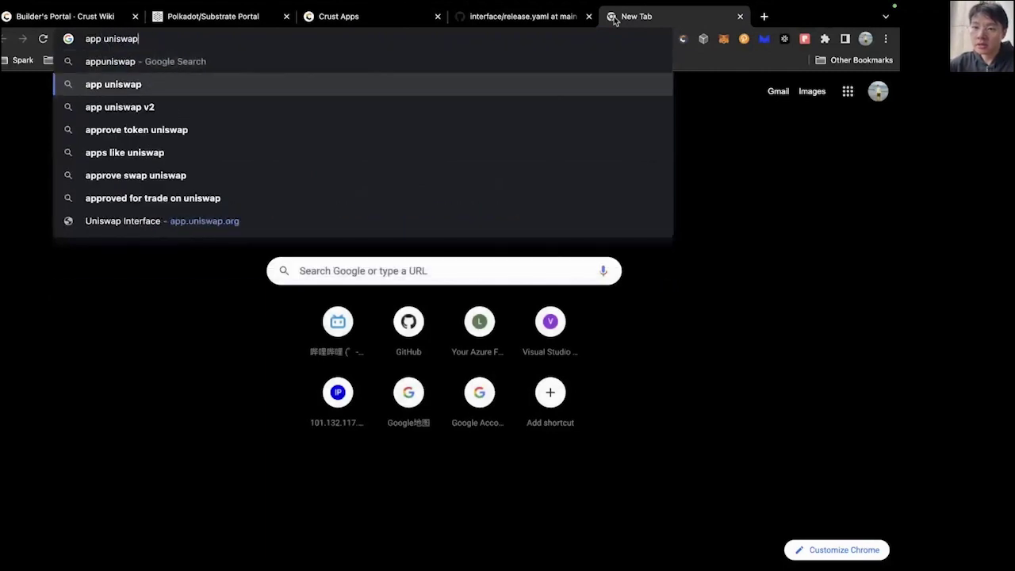
{"action": "key", "text": "Down"}
{"action": "key", "text": "Down"}
{"action": "key", "text": "Down"}
{"action": "key", "text": "Down"}
{"action": "key", "text": "Down"}
{"action": "key", "text": "Down"}
{"action": "key", "text": "Return"}
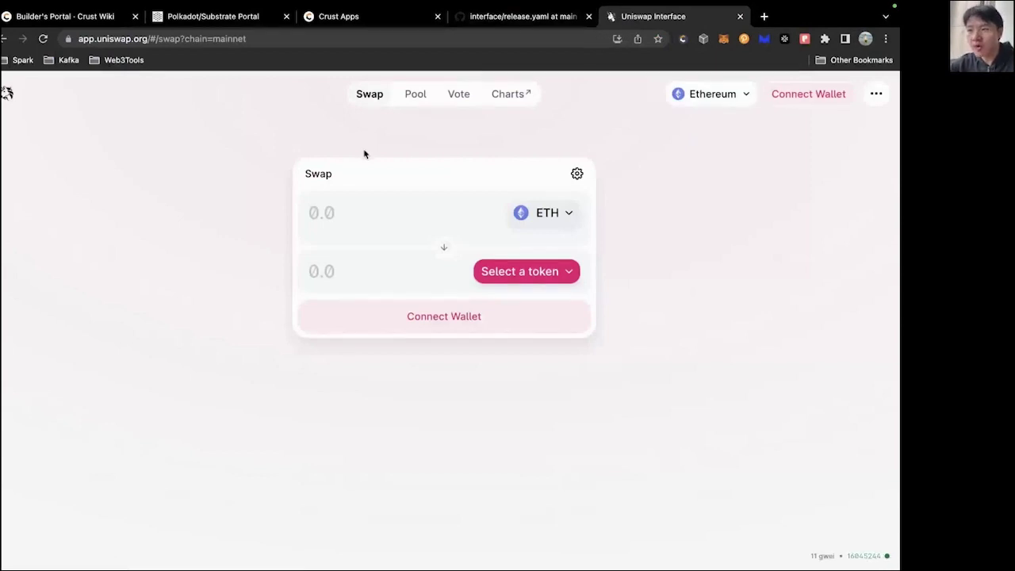
{"action": "left_click", "coordinate": [536, 16]}
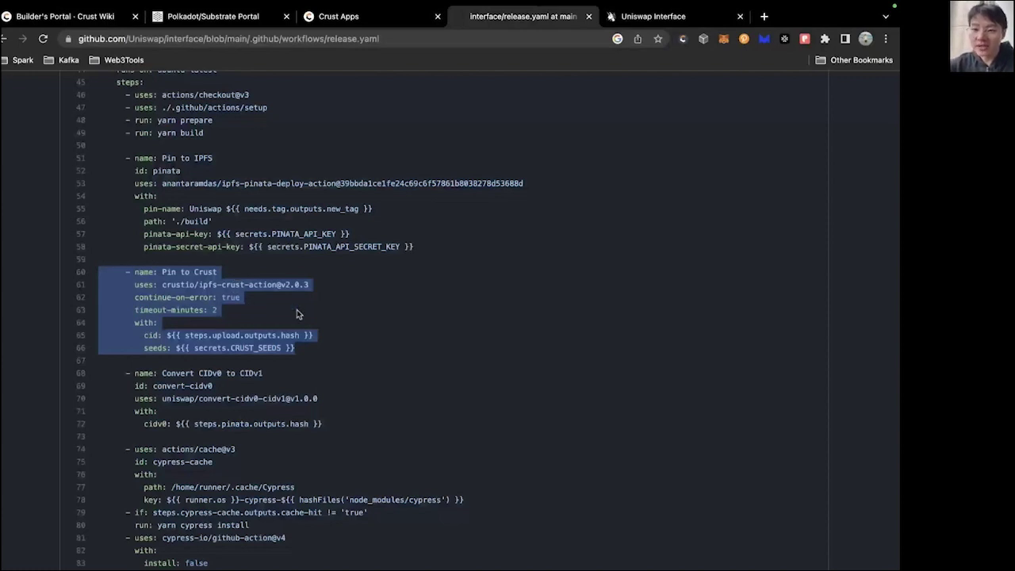
{"action": "triple_click", "coordinate": [271, 285]}
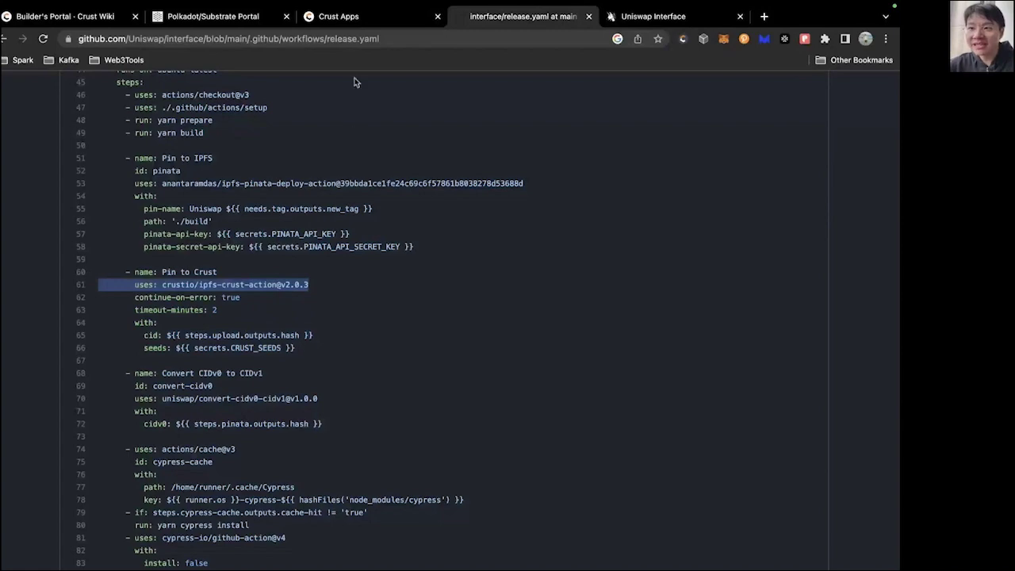
{"action": "left_click", "coordinate": [353, 17]}
{"action": "scroll", "coordinate": [252, 127], "scroll_direction": "up", "scroll_amount": 2}
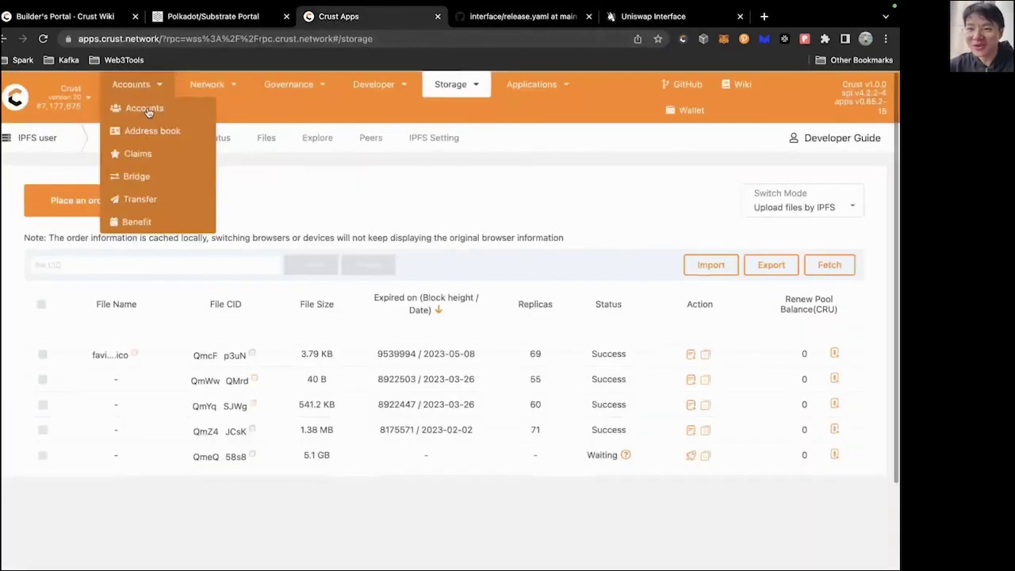
{"action": "left_click", "coordinate": [139, 107]}
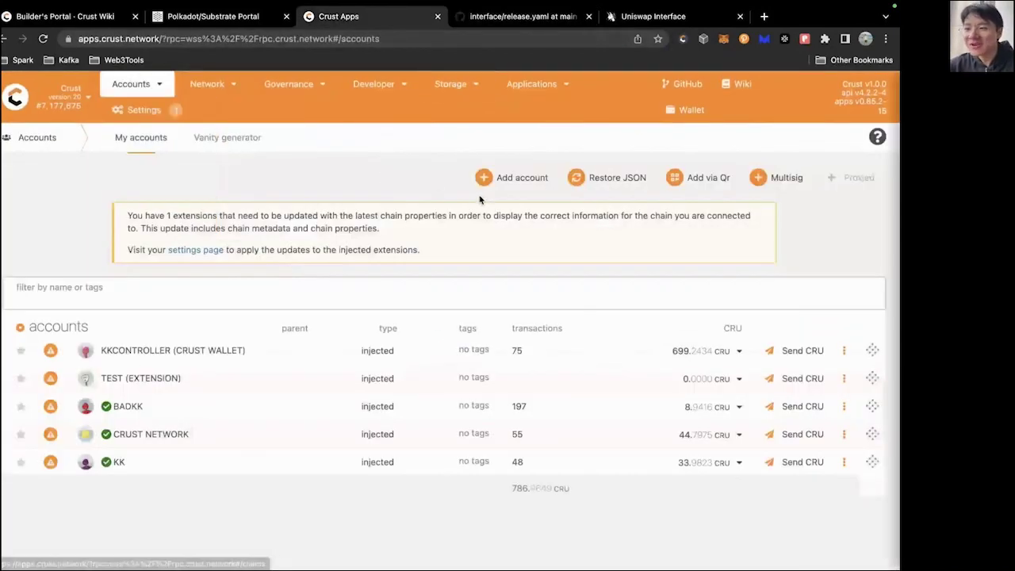
Start adding a Crust account to show a mnemonic seed, then highlight the CRUST_SEEDS line in release.yaml.
{"action": "left_click", "coordinate": [516, 179]}
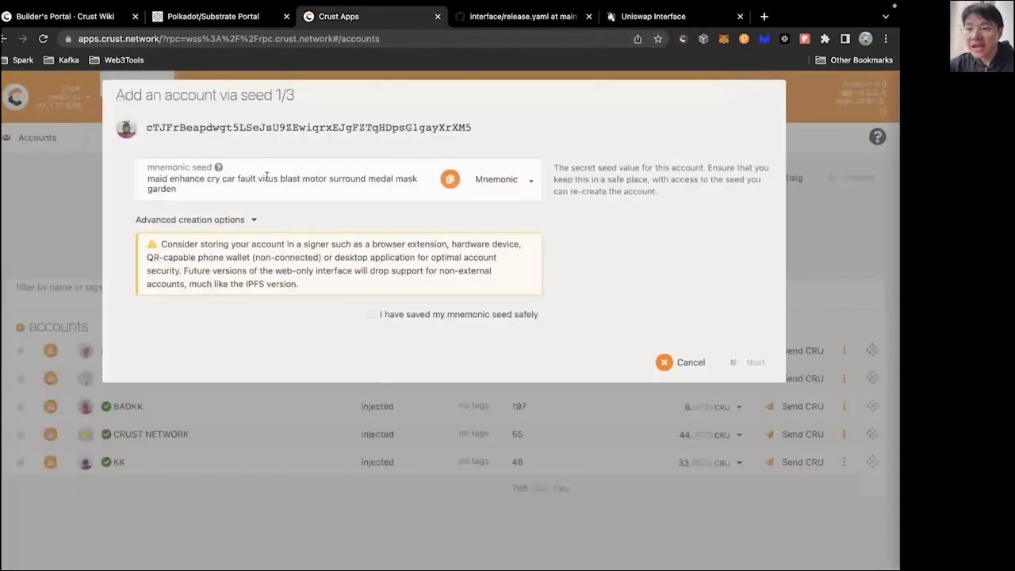
{"action": "triple_click", "coordinate": [281, 179]}
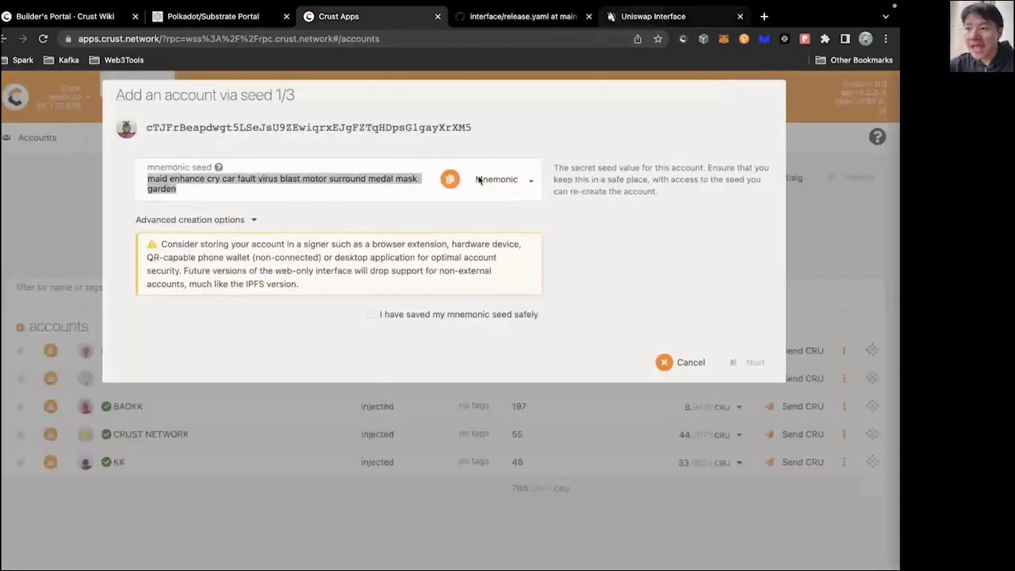
{"action": "left_click", "coordinate": [644, 16]}
{"action": "left_click", "coordinate": [506, 17]}
{"action": "left_click_drag", "start_coordinate": [284, 347], "coordinate": [141, 353]}
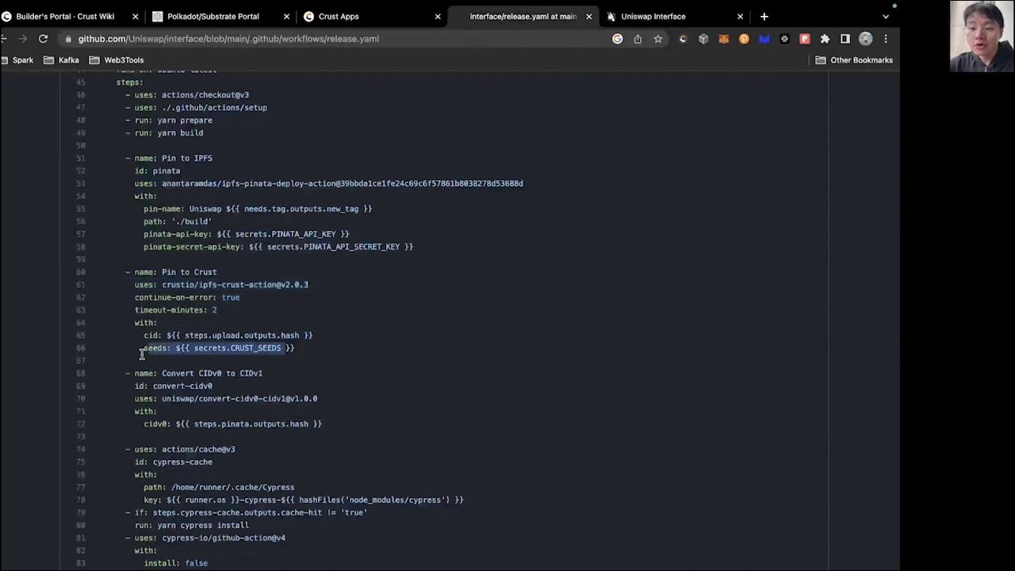
{"action": "left_click_drag", "start_coordinate": [313, 349], "coordinate": [124, 347]}
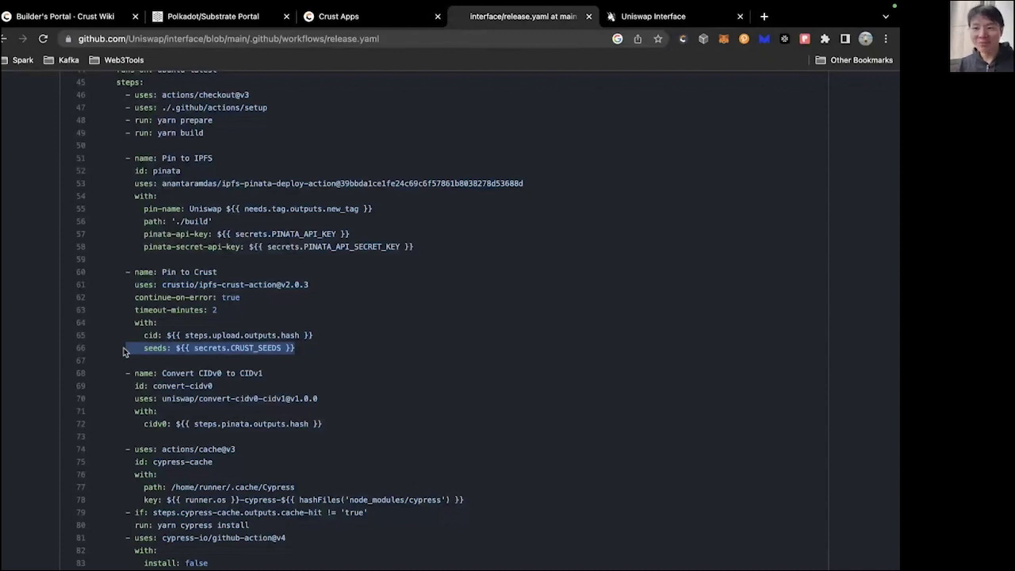
{"action": "left_click", "coordinate": [345, 359]}
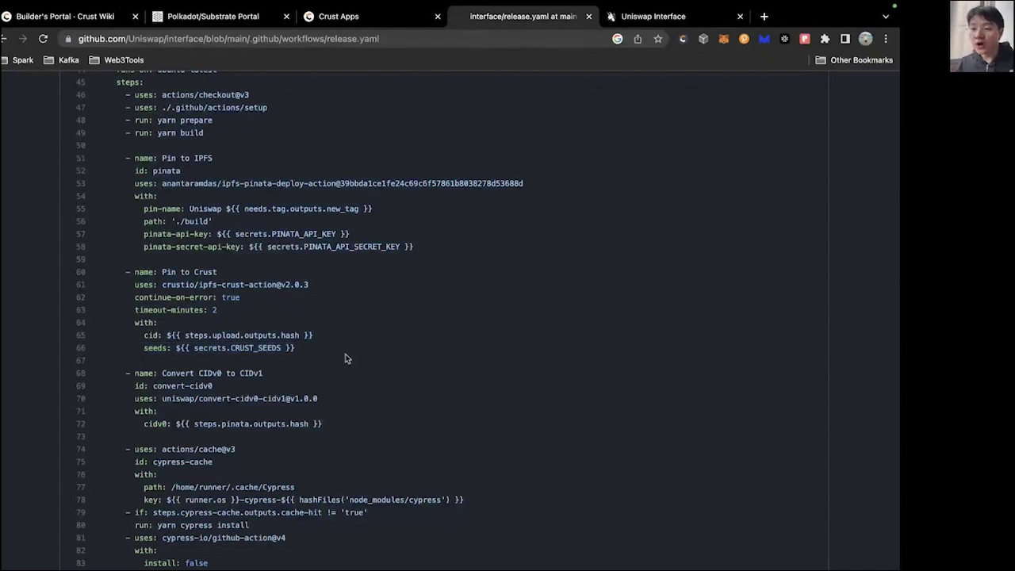